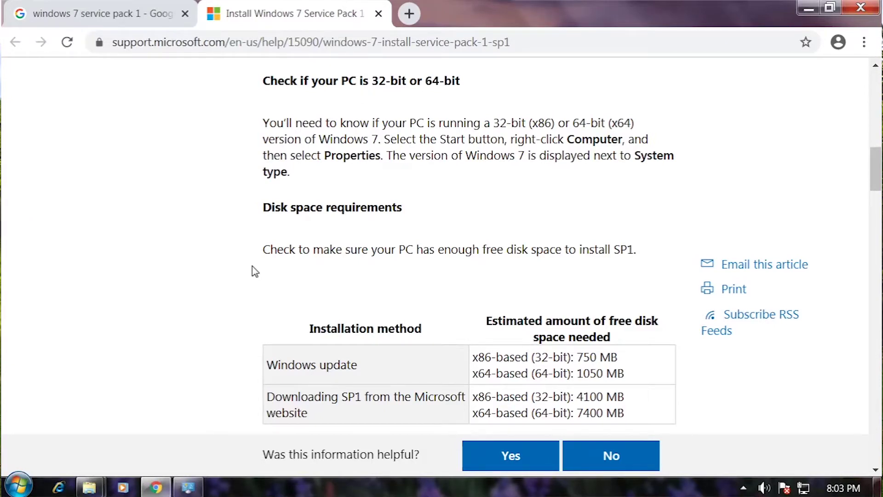
# Read the Windows 7 SP1 support article from the disk space requirements through the section on disabling antivirus software
pyautogui.scroll(-2, 254, 272)
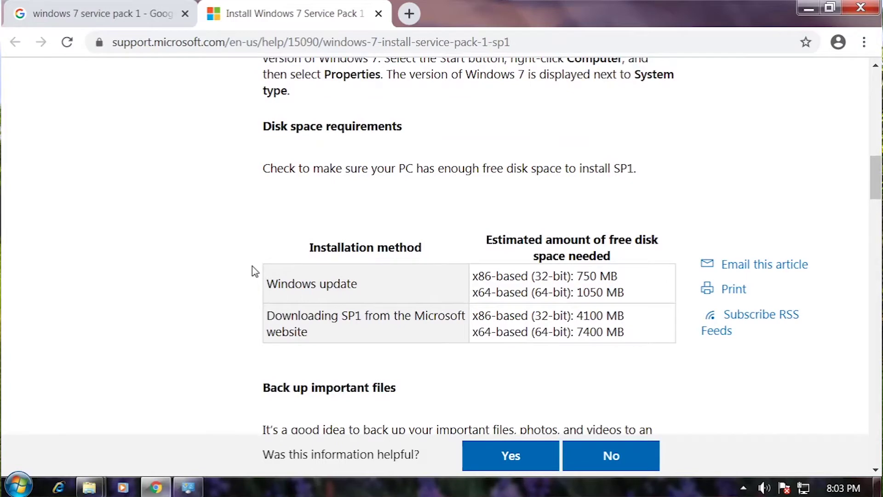
pyautogui.scroll(-2, 255, 271)
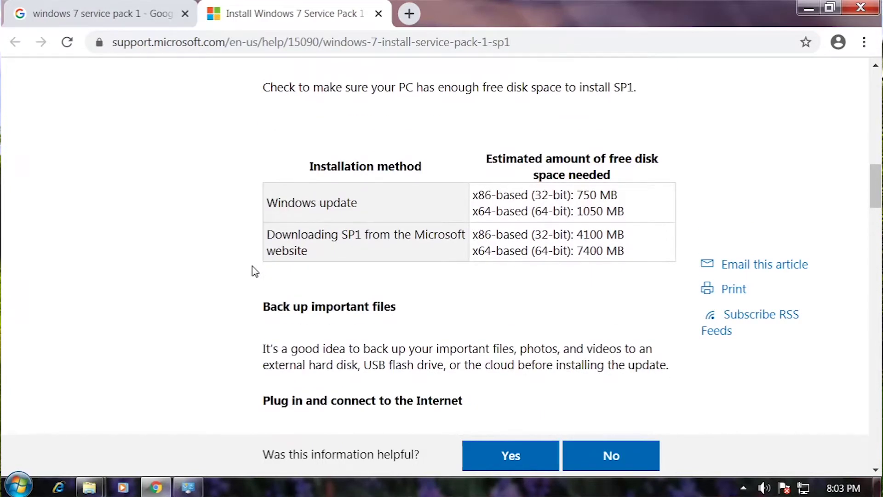
pyautogui.scroll(-2, 255, 272)
pyautogui.scroll(-2, 254, 271)
pyautogui.scroll(-2, 255, 272)
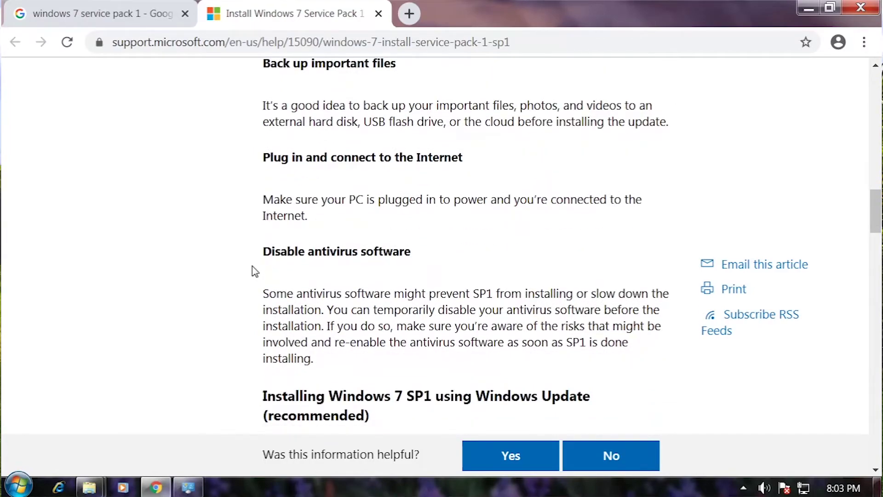
pyautogui.scroll(-2, 255, 272)
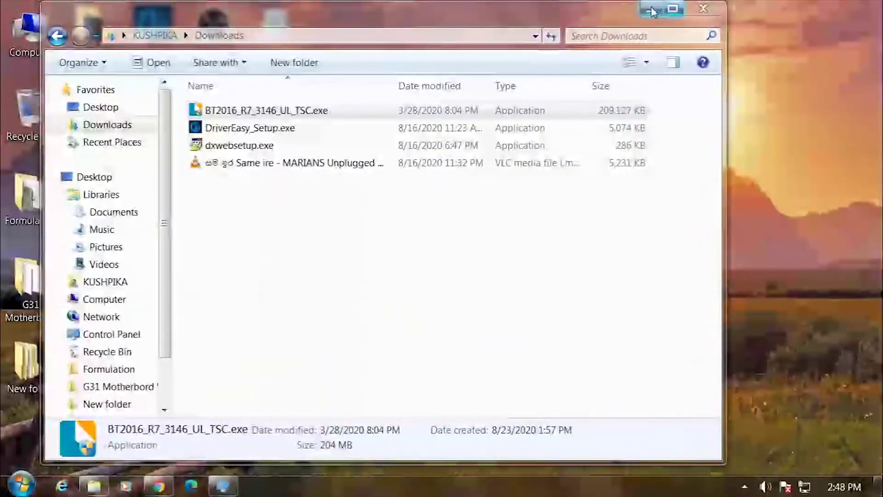
# Try to install BarTender by running BT2016_R7_3146_UL_TSC.exe from the Downloads folder with English (United States) as the installation language
pyautogui.click(653, 10)
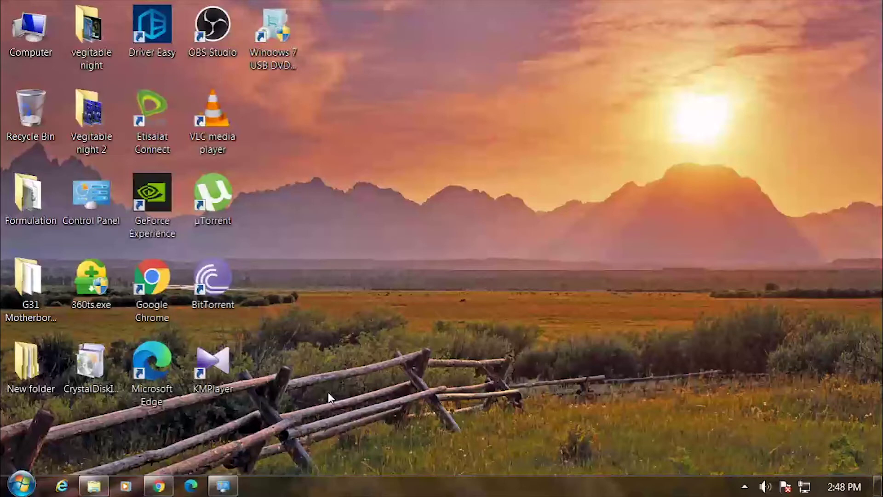
pyautogui.click(129, 426)
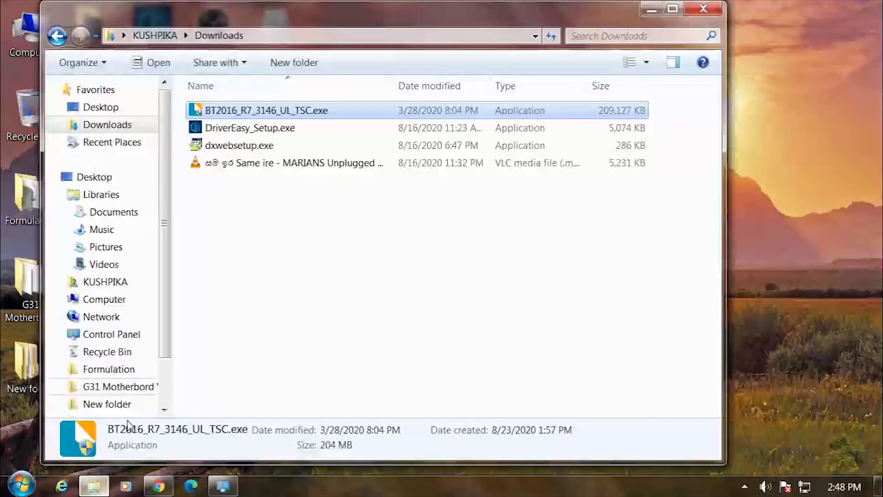
pyautogui.click(307, 115)
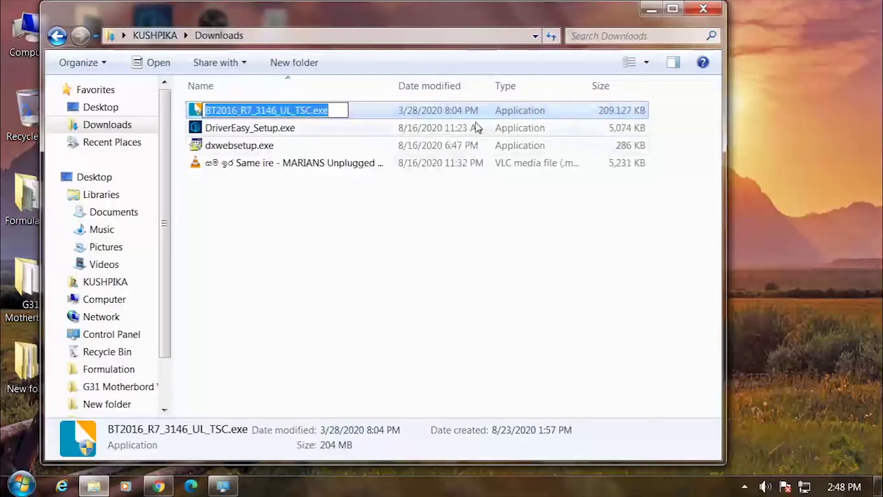
pyautogui.doubleClick(428, 115)
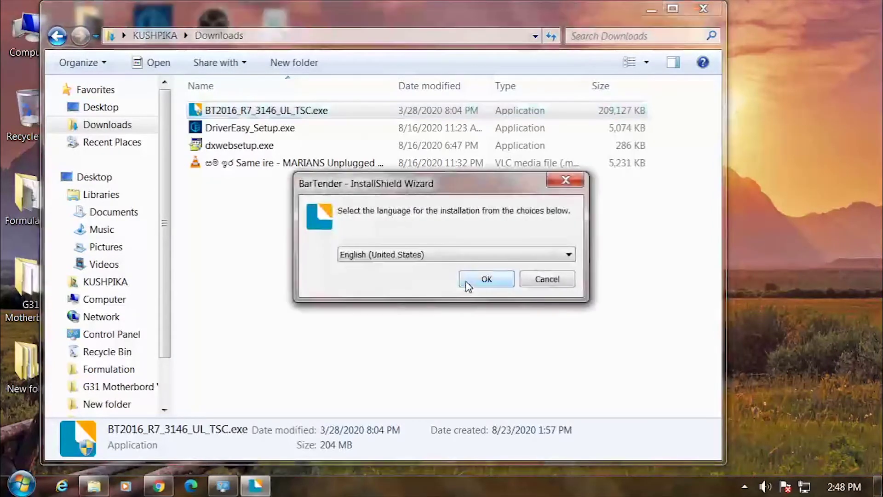
pyautogui.click(484, 280)
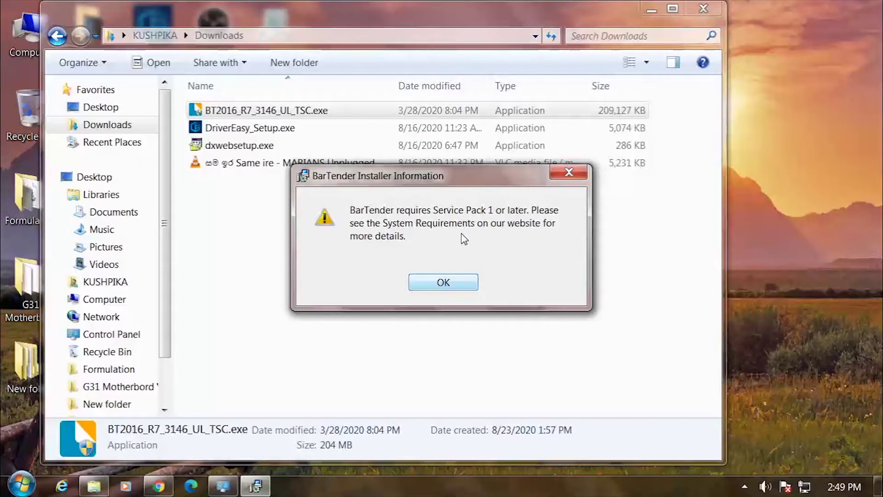
# Dismiss the BarTender installer notice, exit the setup wizard and close the Downloads folder
pyautogui.click(451, 283)
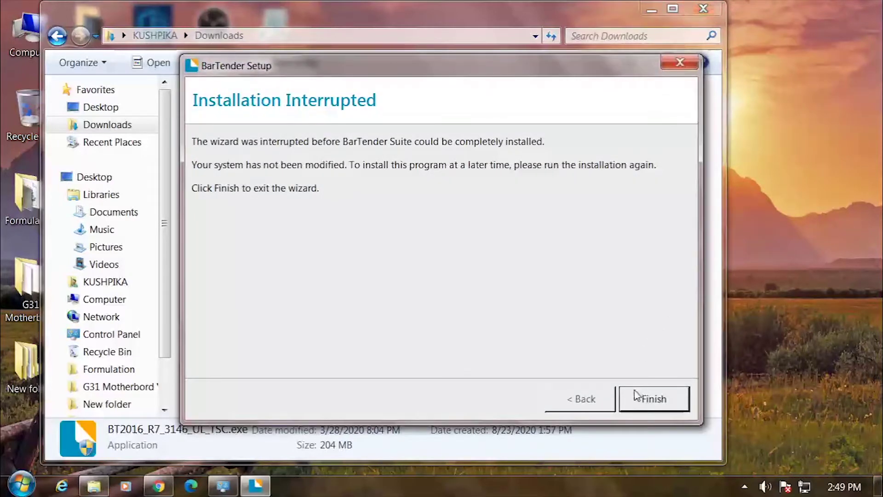
pyautogui.click(638, 396)
pyautogui.click(704, 8)
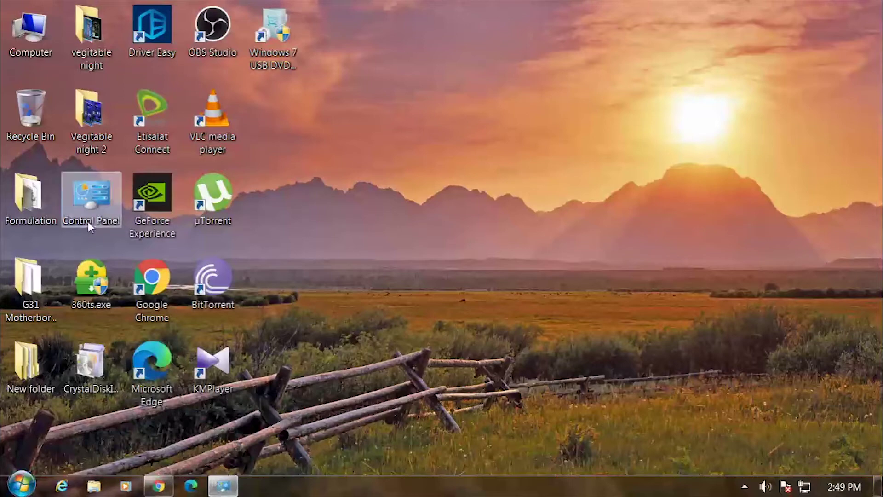
# Open the Windows Update page in Control Panel and go to its settings for how updates are installed
pyautogui.click(21, 486)
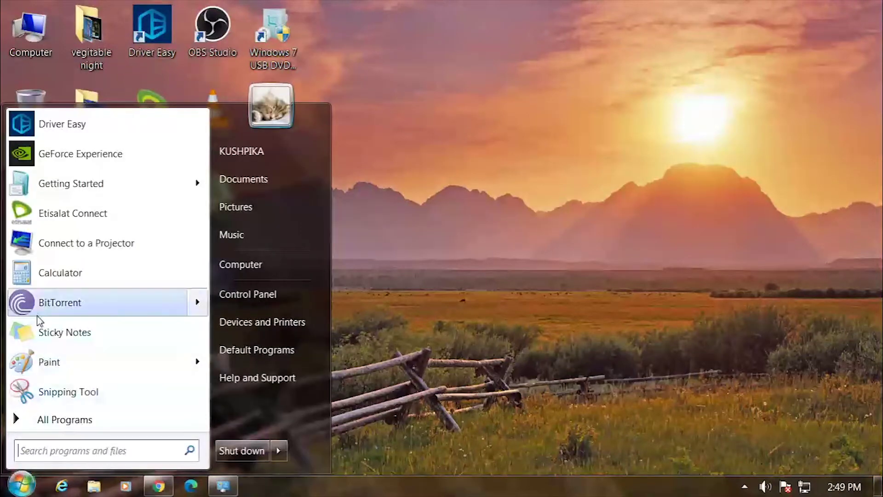
pyautogui.click(255, 297)
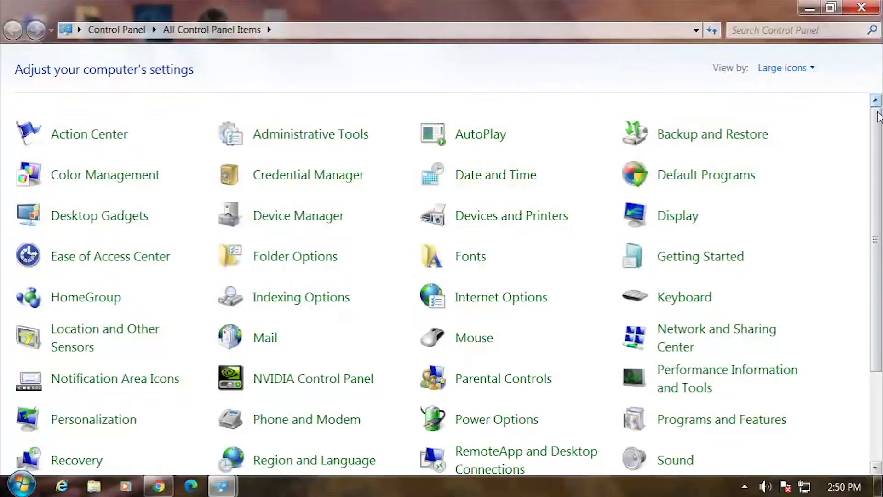
pyautogui.scroll(-5, 879, 114)
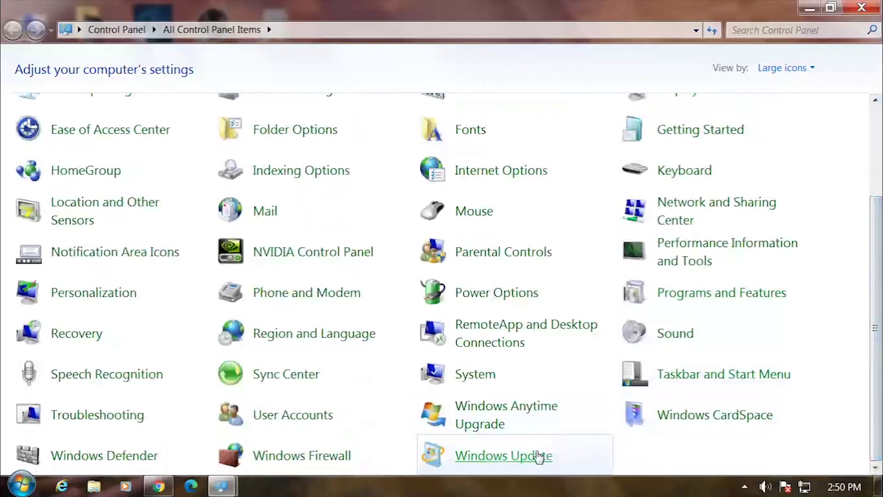
pyautogui.click(539, 456)
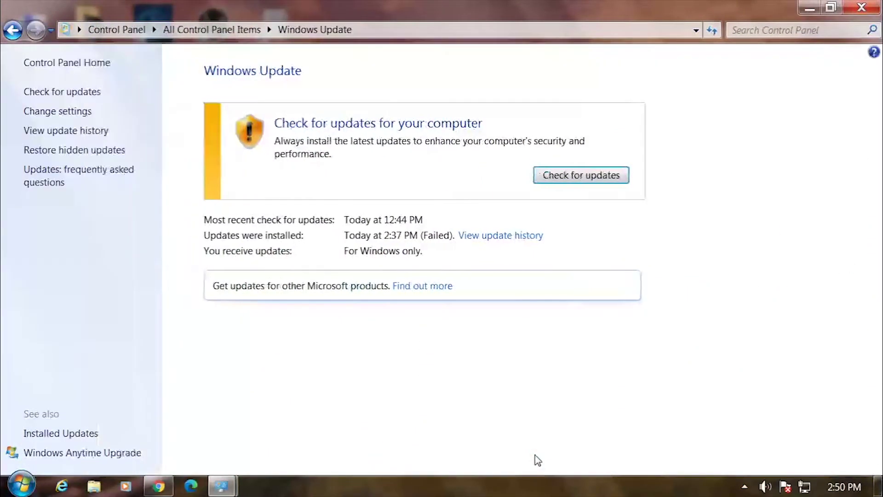
pyautogui.click(67, 113)
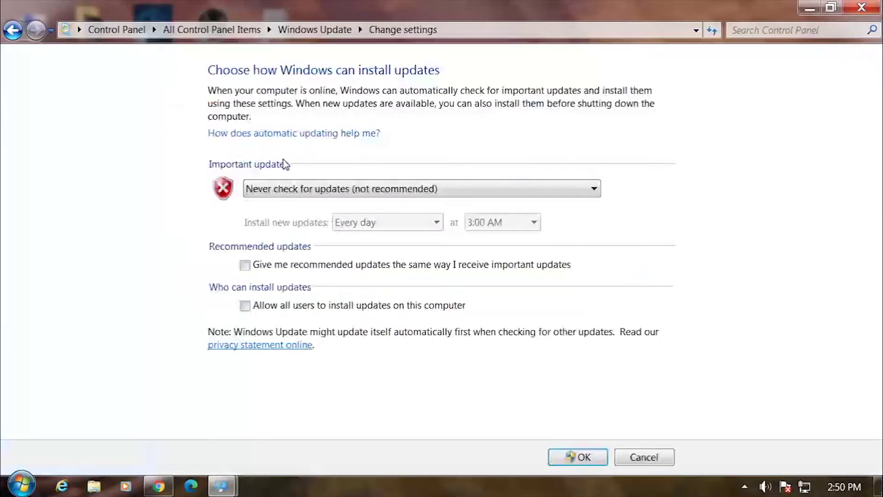
# Set important updates to install automatically, and enable both recommended updates and update installation by all users
pyautogui.click(313, 189)
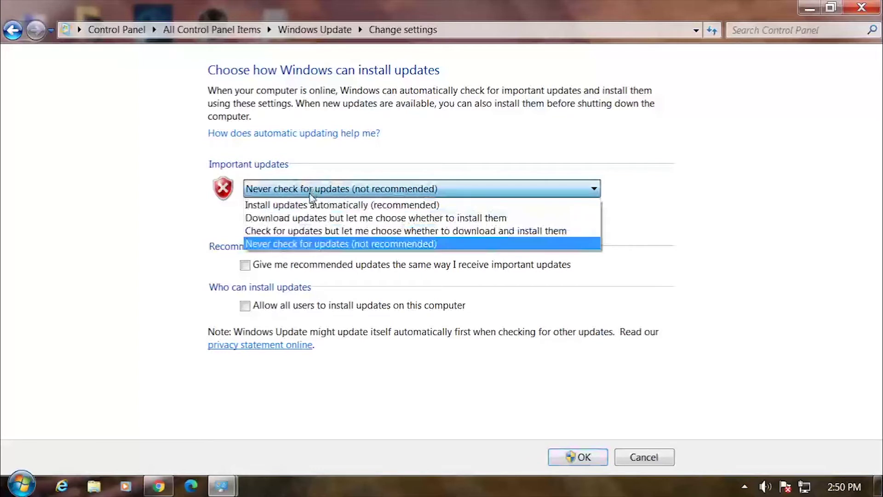
pyautogui.click(308, 206)
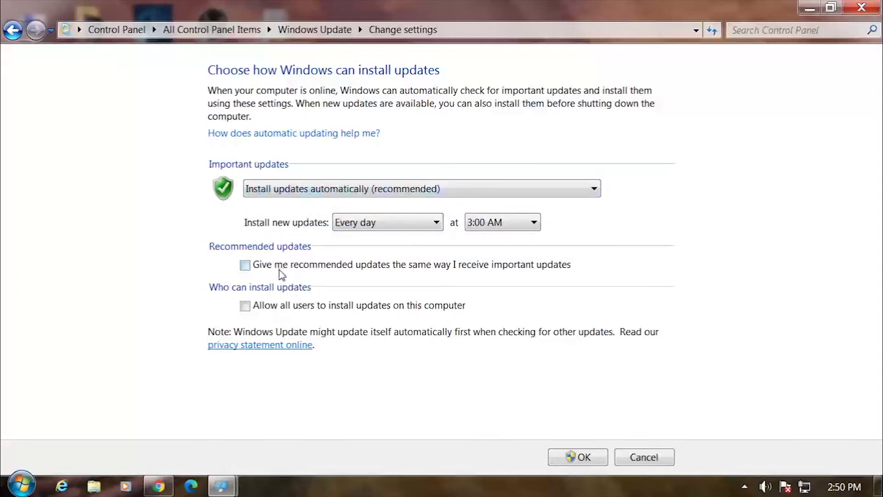
pyautogui.click(278, 271)
pyautogui.click(258, 312)
# Set important updates to "Download updates but let me choose whether to install them", save the settings and close Windows Update
pyautogui.click(301, 191)
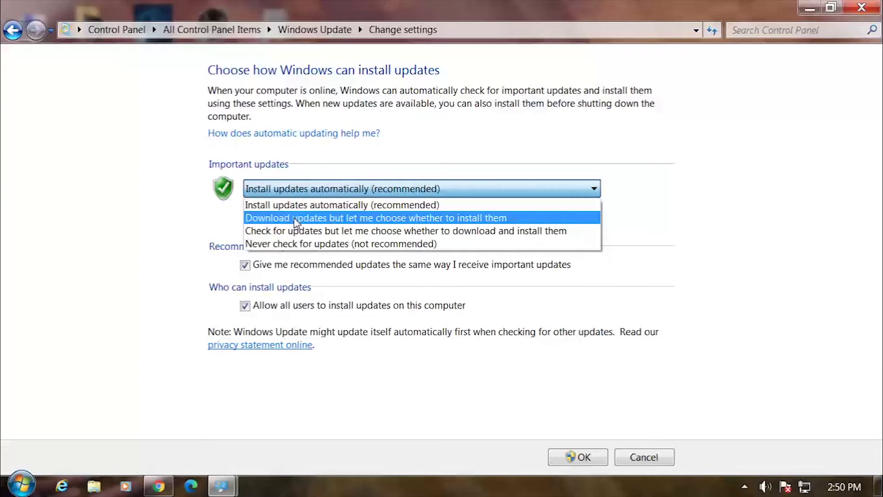
pyautogui.click(295, 222)
pyautogui.click(303, 191)
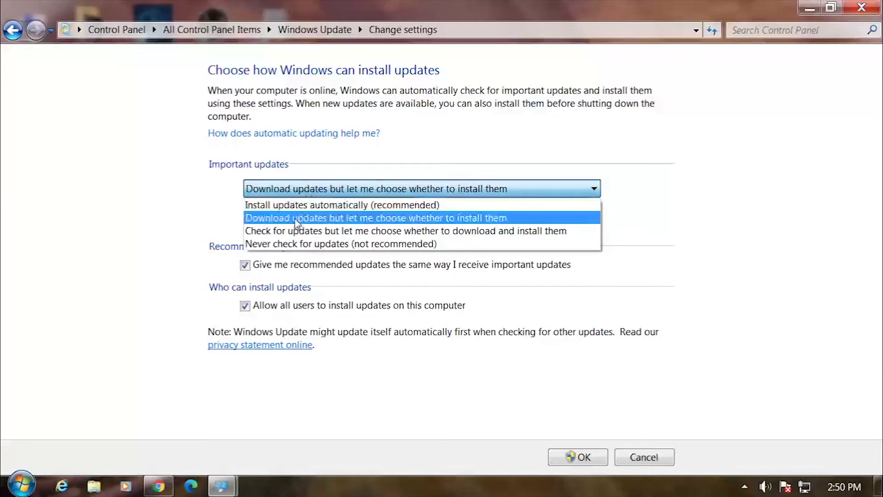
pyautogui.click(297, 218)
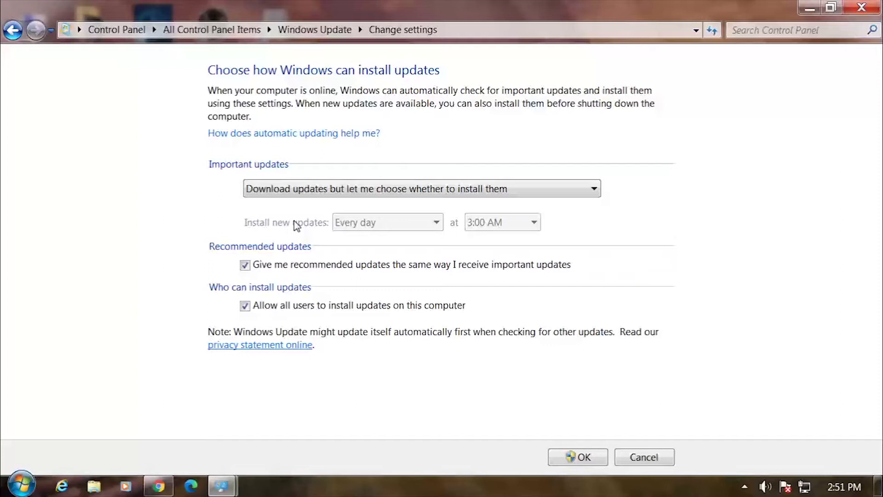
pyautogui.click(299, 193)
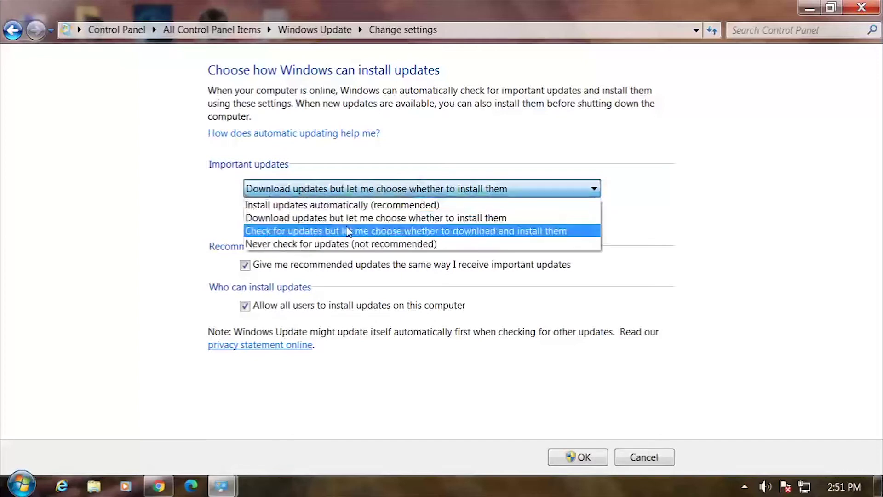
pyautogui.click(345, 220)
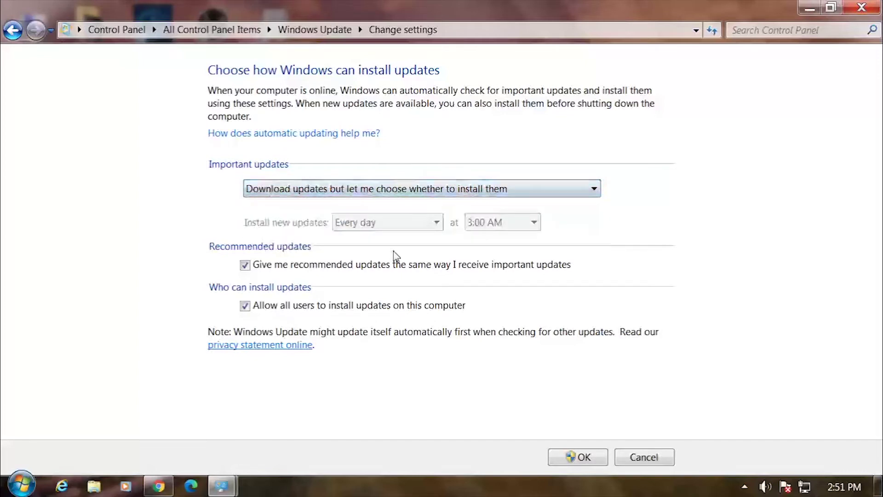
pyautogui.click(566, 459)
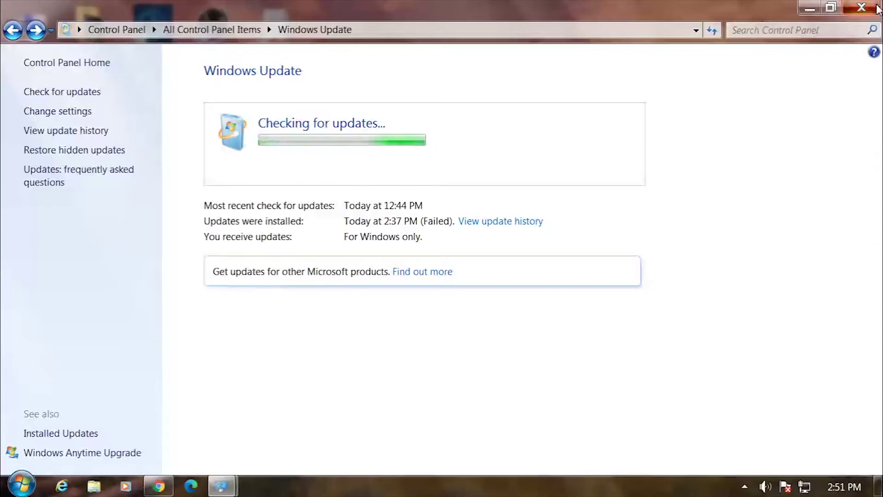
pyautogui.click(862, 7)
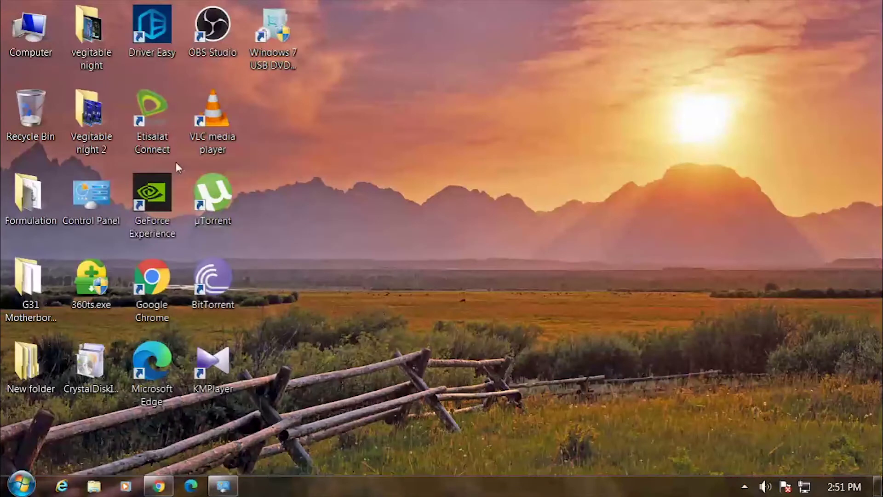
pyautogui.rightClick(40, 41)
pyautogui.click(443, 95)
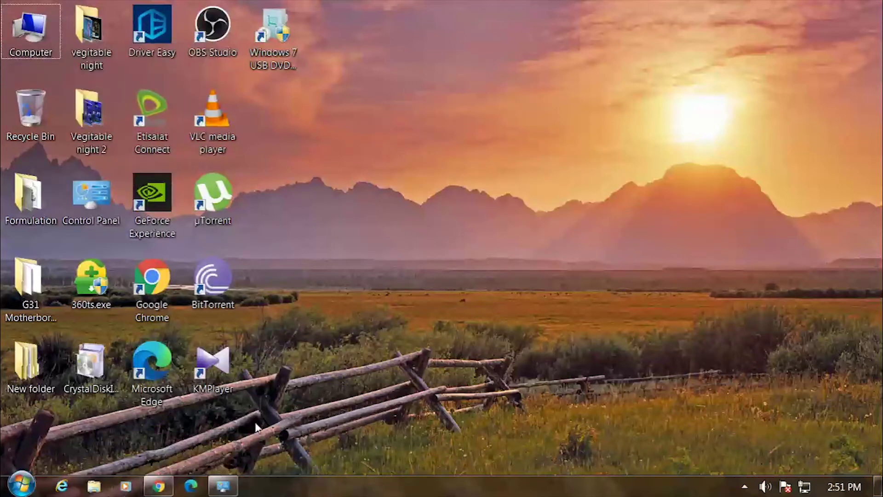
# Search the computer for regedit and run regedit.exe as administrator
pyautogui.click(9, 492)
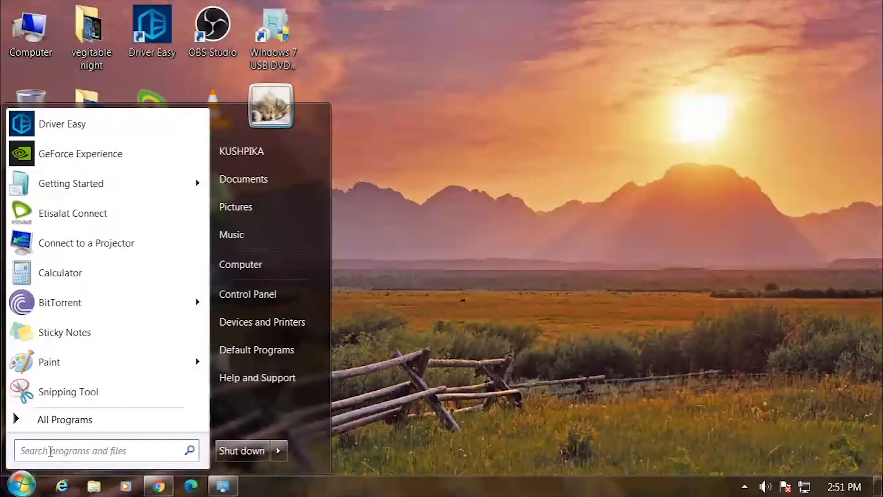
pyautogui.write('r')
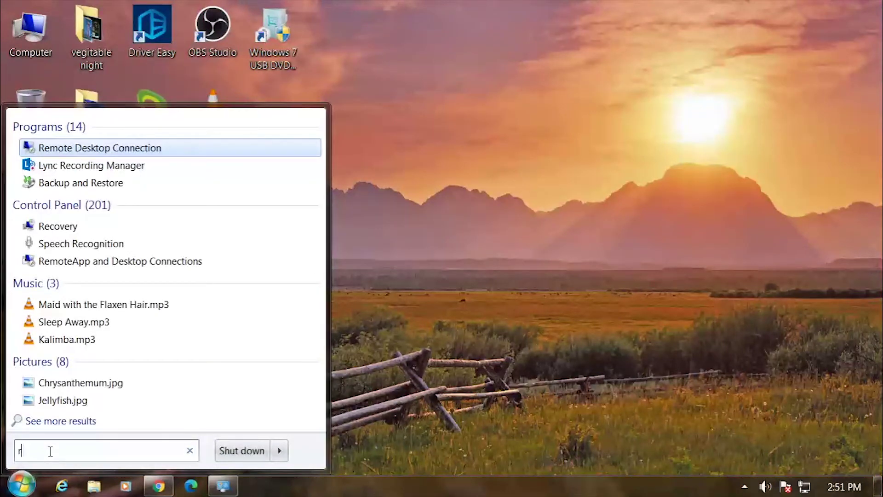
pyautogui.write('e')
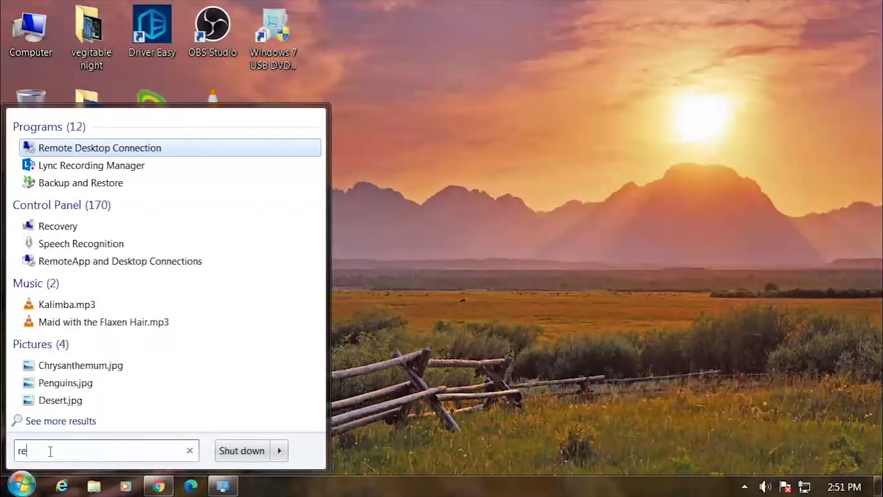
pyautogui.write('g')
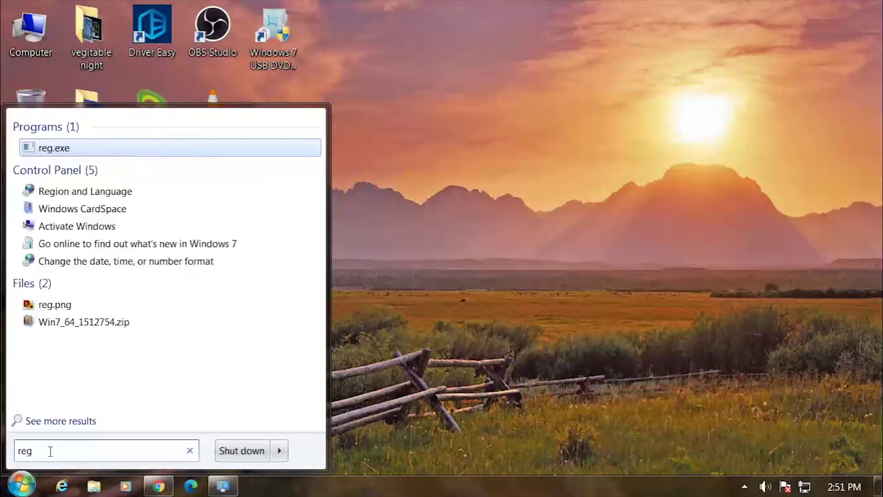
pyautogui.write('ed')
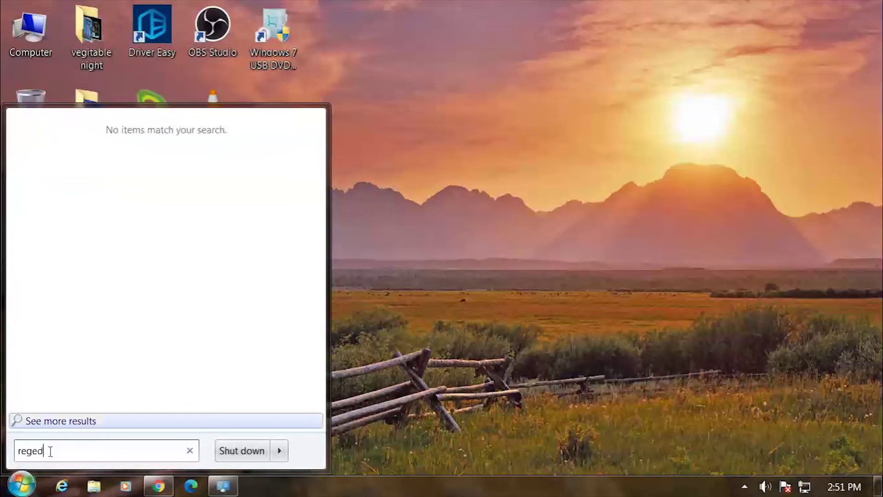
pyautogui.write('it')
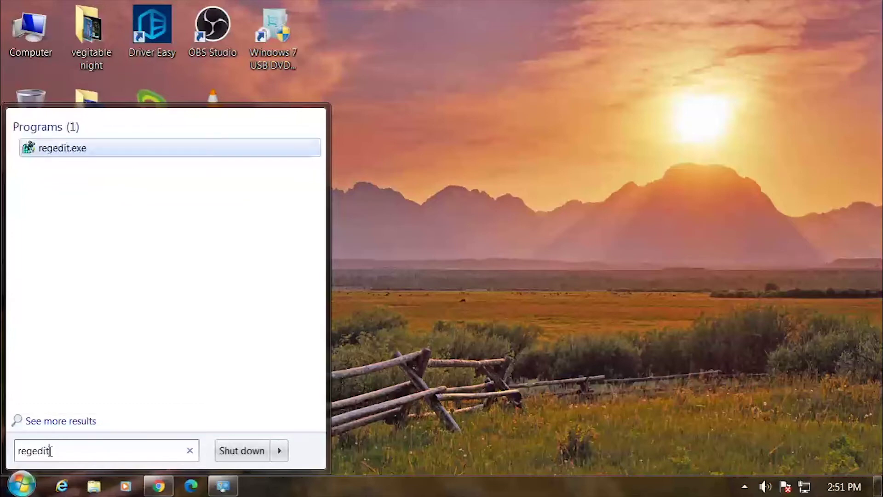
pyautogui.rightClick(70, 160)
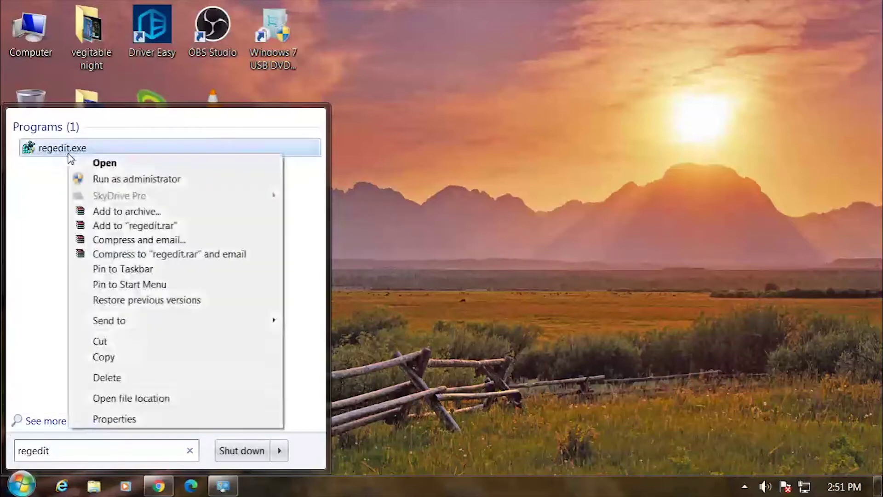
pyautogui.click(147, 180)
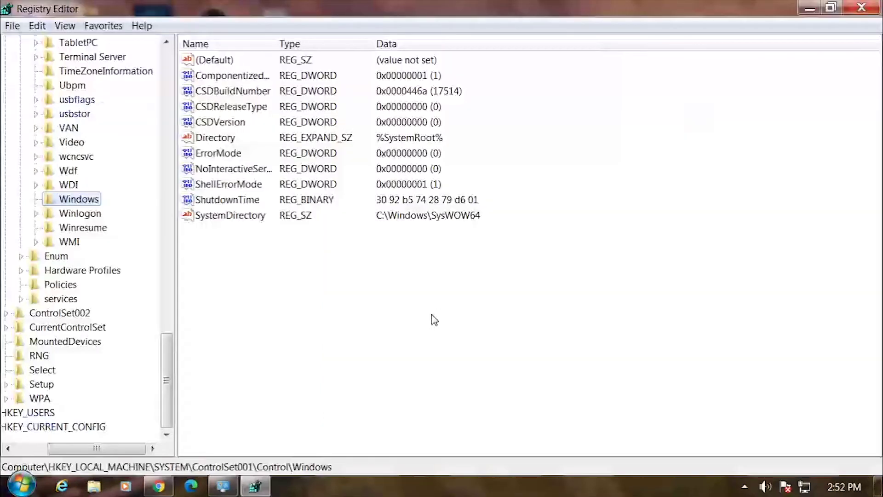
# Return to the top of the registry tree, then collapse and re-expand HKEY_LOCAL_MACHINE
pyautogui.moveTo(166, 409); pyautogui.dragTo(197, 101)
pyautogui.click(198, 91)
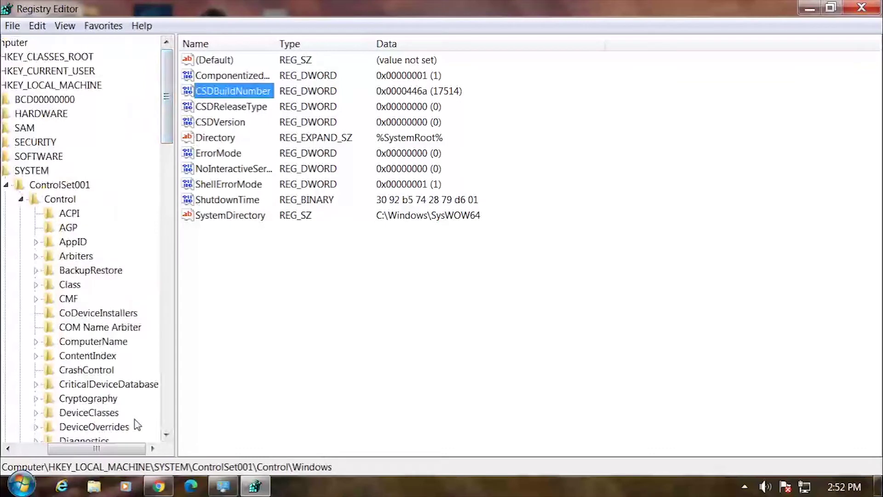
pyautogui.moveTo(116, 453); pyautogui.dragTo(82, 454)
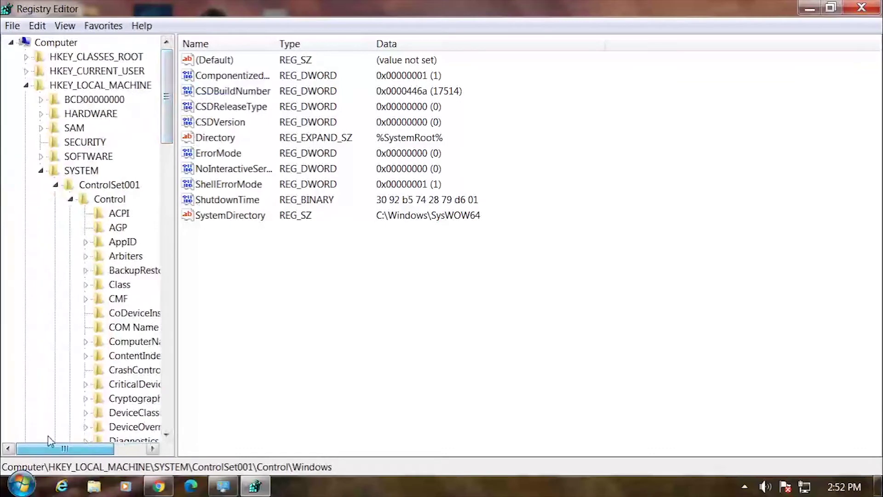
pyautogui.click(27, 86)
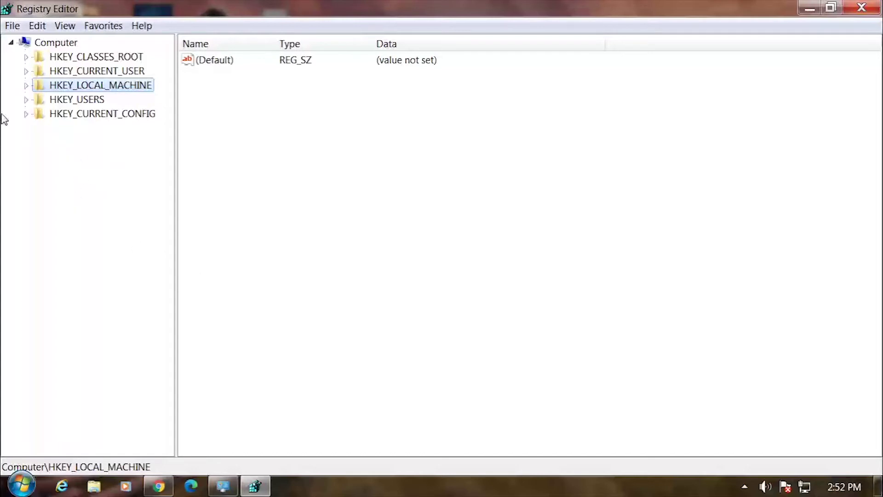
pyautogui.click(26, 85)
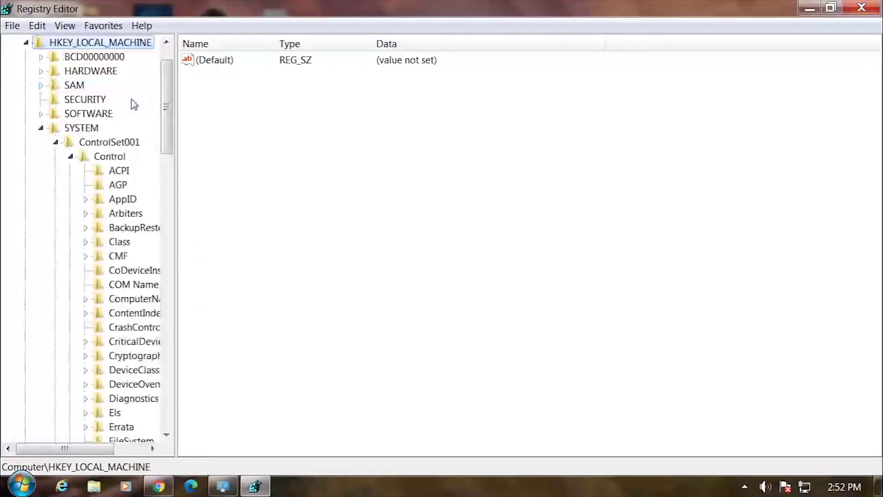
# Select the ControlSet001 key under HKEY_LOCAL_MACHINE\SYSTEM, then collapse and re-expand it
pyautogui.moveTo(171, 121); pyautogui.dragTo(170, 156)
pyautogui.moveTo(89, 453); pyautogui.dragTo(108, 450)
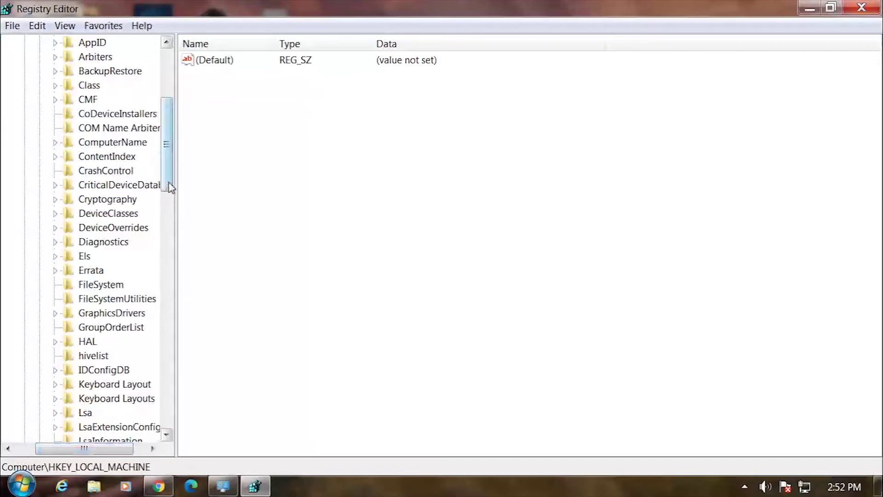
pyautogui.moveTo(171, 187); pyautogui.dragTo(177, 163)
pyautogui.click(79, 87)
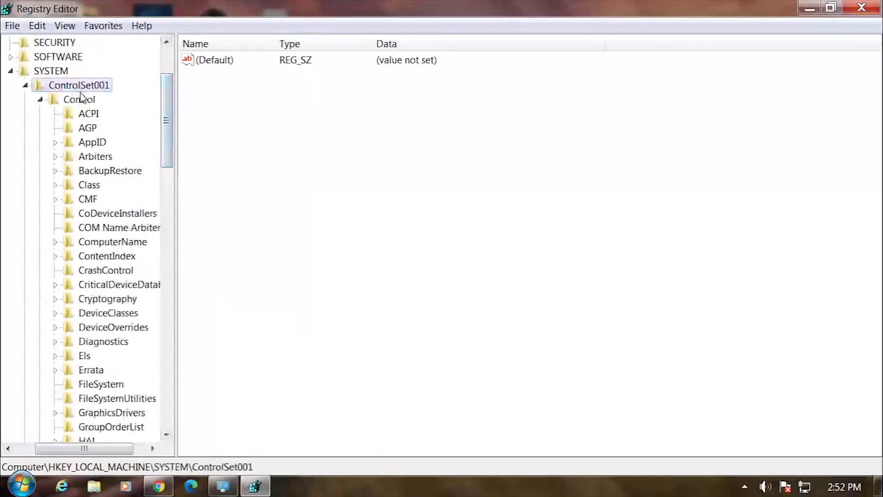
pyautogui.click(26, 87)
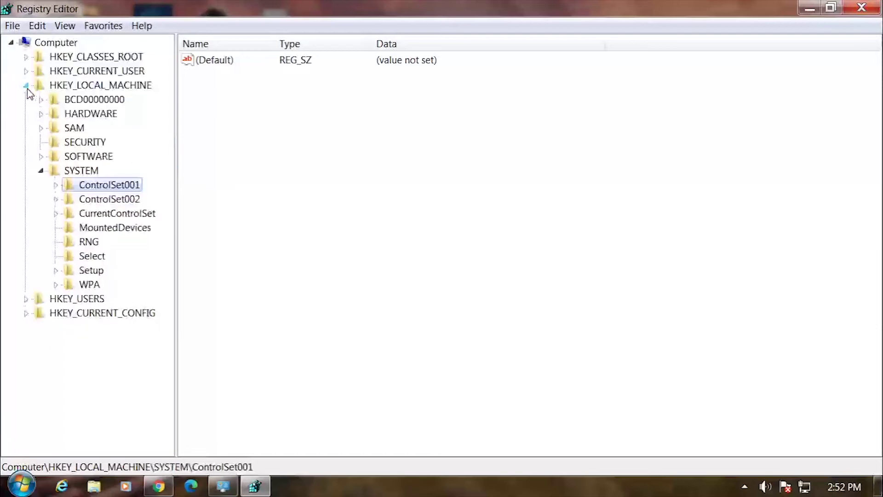
pyautogui.click(57, 184)
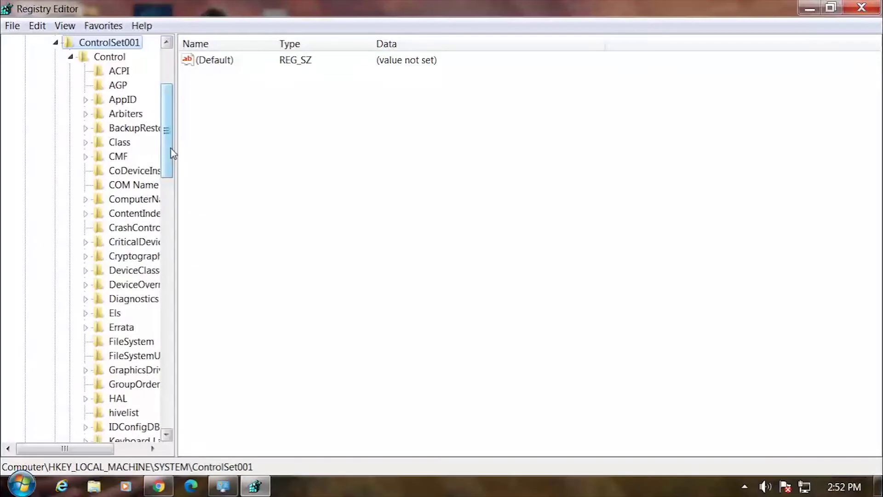
# Select the Control key under ControlSet001, then collapse and re-expand it
pyautogui.moveTo(172, 150); pyautogui.dragTo(180, 173)
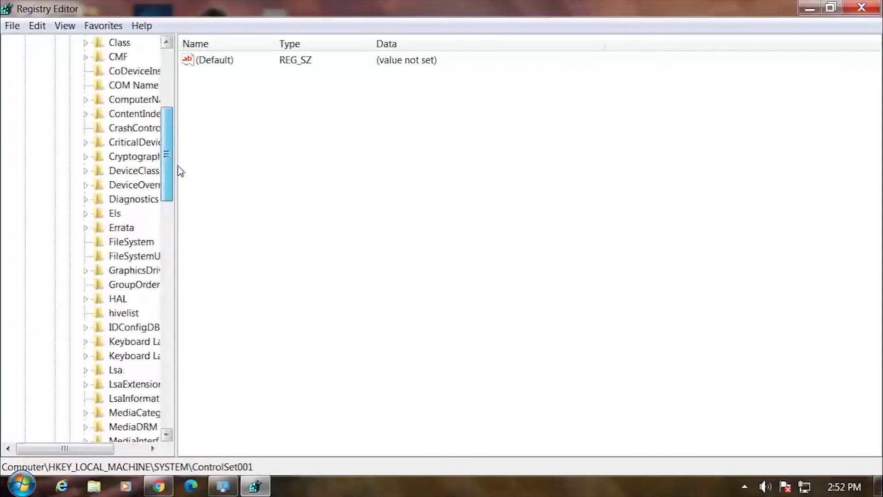
pyautogui.moveTo(90, 449); pyautogui.dragTo(122, 451)
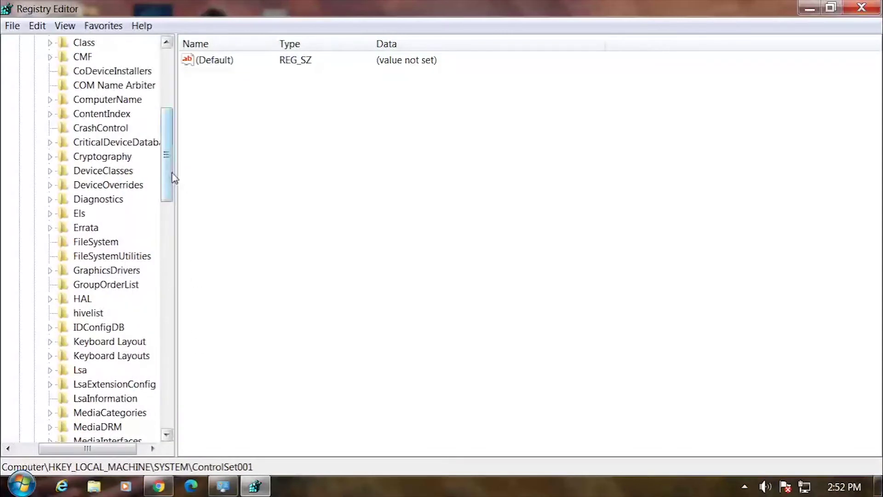
pyautogui.moveTo(171, 176); pyautogui.dragTo(182, 152)
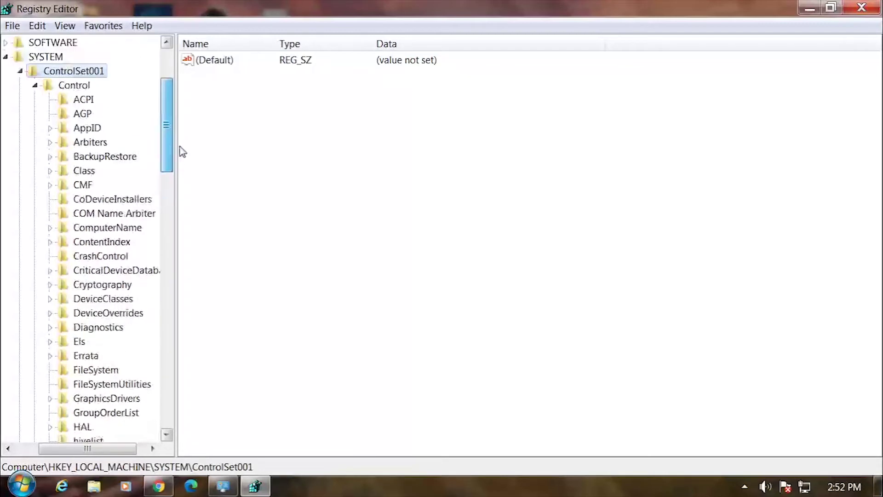
pyautogui.click(71, 89)
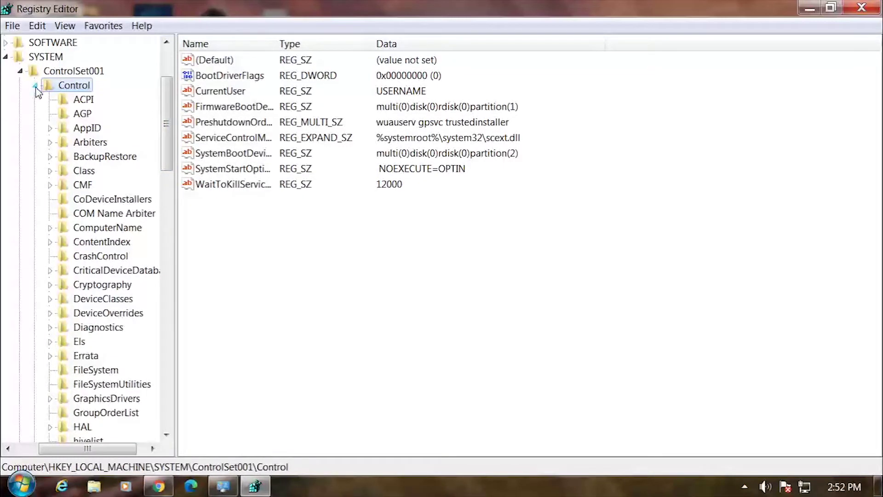
pyautogui.click(35, 86)
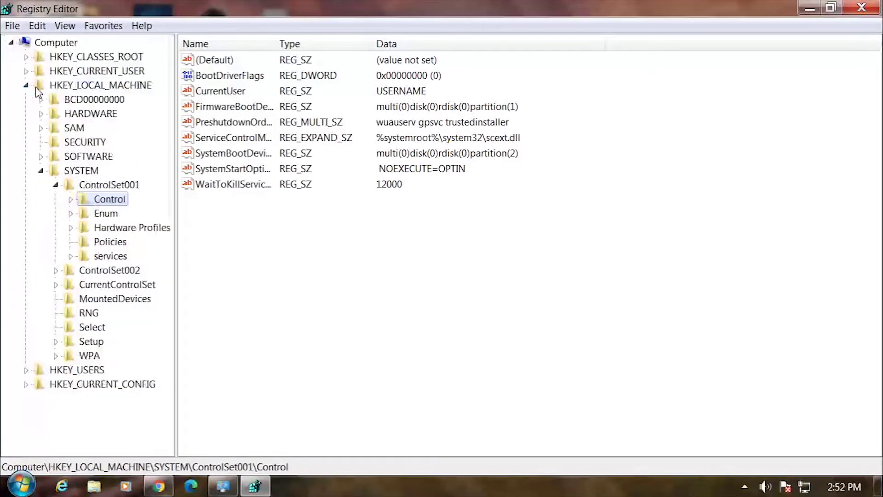
pyautogui.click(71, 200)
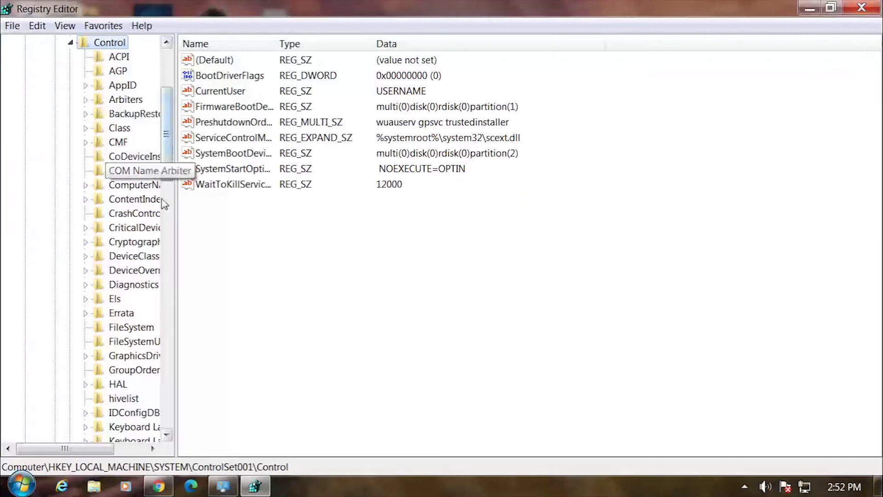
# Find and select the Windows key under HKEY_LOCAL_MACHINE\SYSTEM\ControlSet001\Control
pyautogui.moveTo(165, 158); pyautogui.dragTo(165, 198)
pyautogui.moveTo(104, 447); pyautogui.dragTo(135, 449)
pyautogui.moveTo(168, 211); pyautogui.dragTo(172, 241)
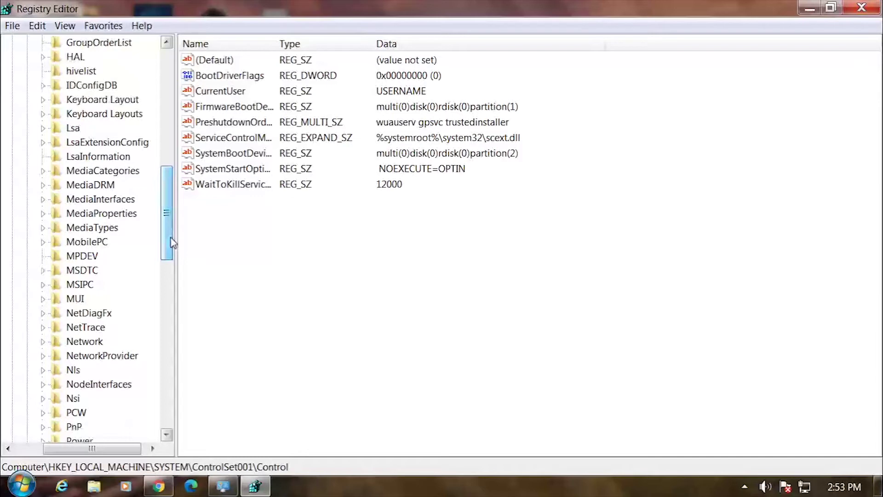
pyautogui.moveTo(172, 243)
pyautogui.mouseDown()
pyautogui.moveTo(170, 212)
pyautogui.moveTo(179, 214)
pyautogui.moveTo(169, 211)
pyautogui.moveTo(168, 228)
pyautogui.mouseUp()
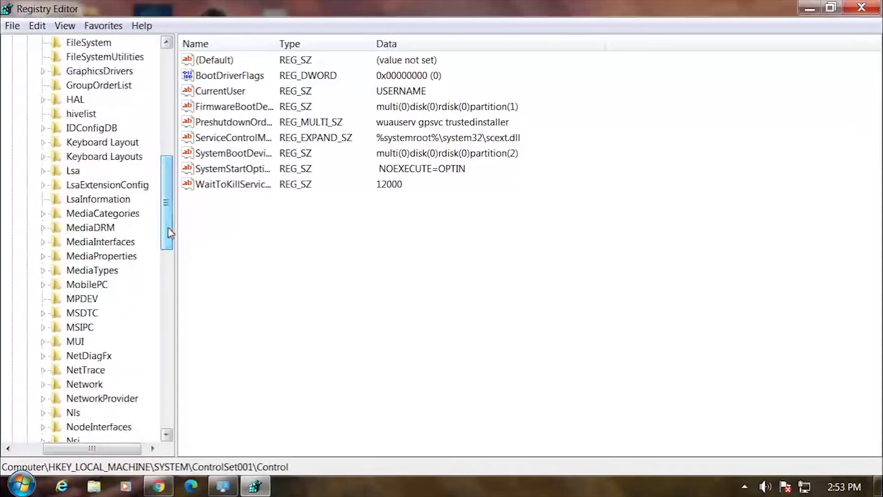
pyautogui.moveTo(168, 228); pyautogui.dragTo(124, 380)
pyautogui.click(85, 398)
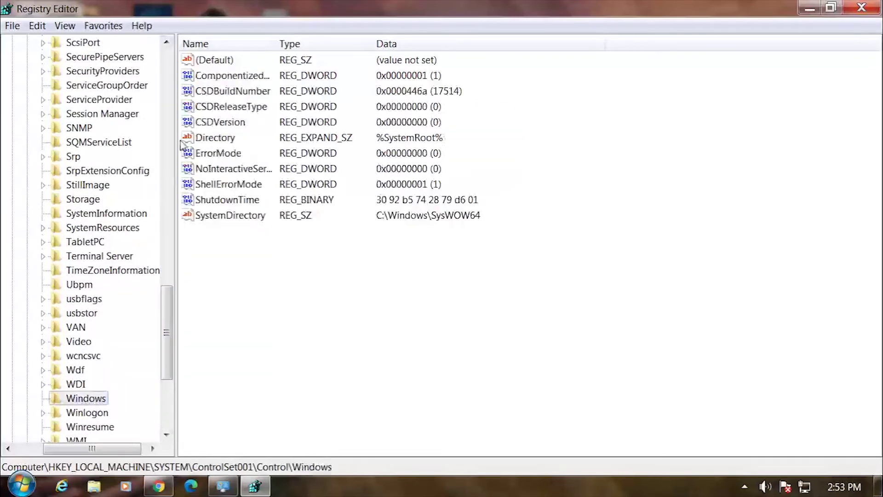
# Set the CSDVersion DWORD value of the Windows key to hexadecimal 100
pyautogui.click(216, 123)
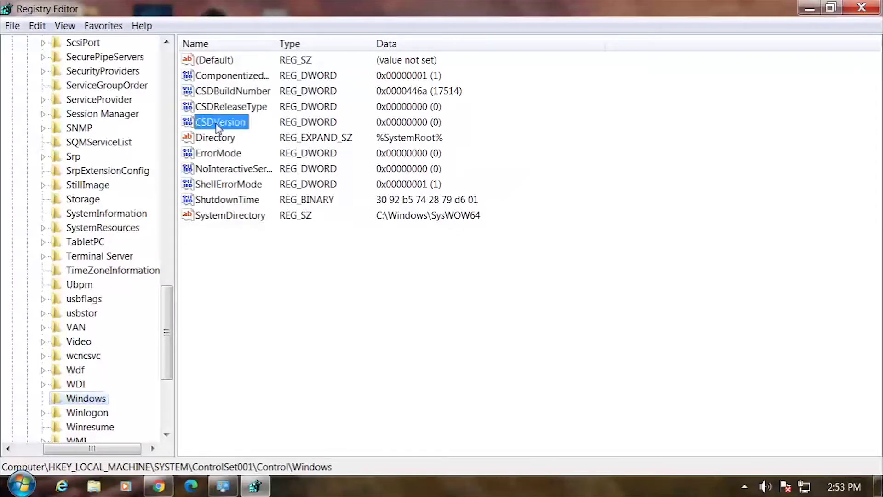
pyautogui.doubleClick(217, 125)
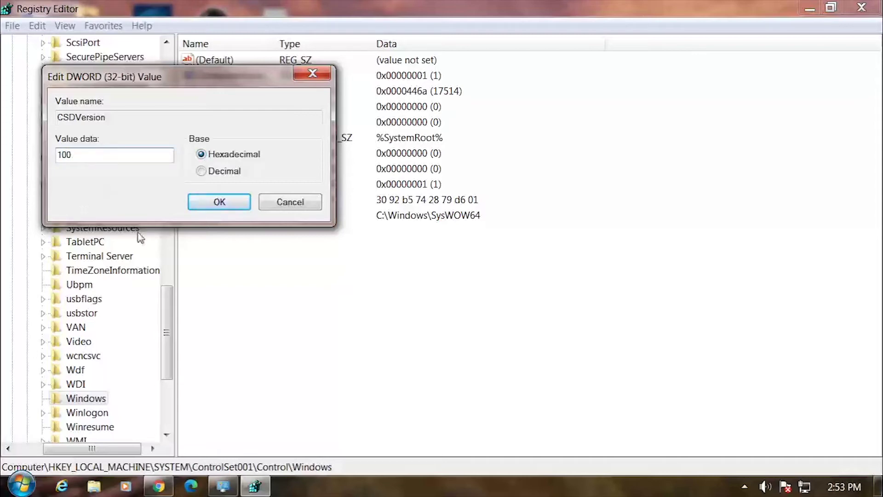
pyautogui.click(220, 203)
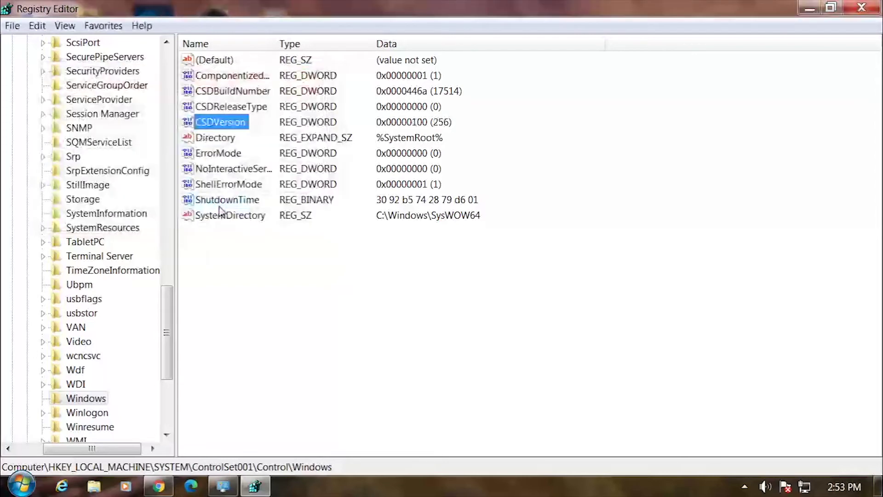
# Close the Registry Editor, check the Windows edition in the System information window, and close that window
pyautogui.moveTo(264, 488)
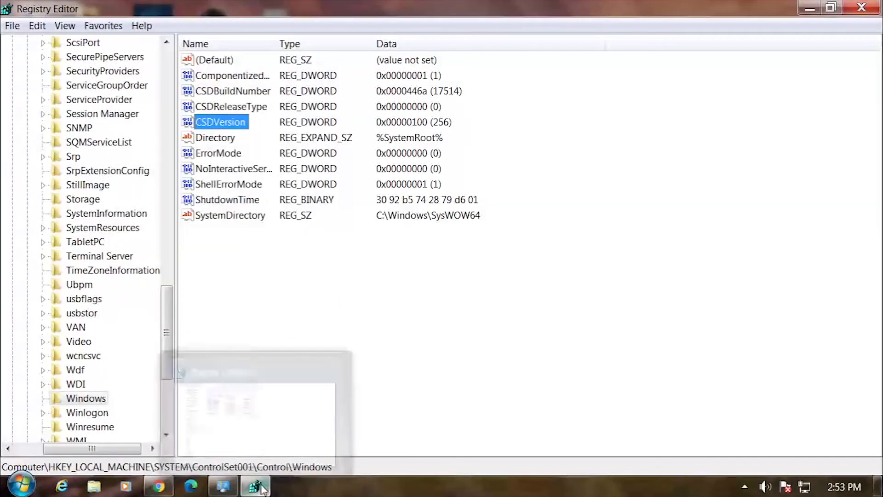
pyautogui.click(872, 4)
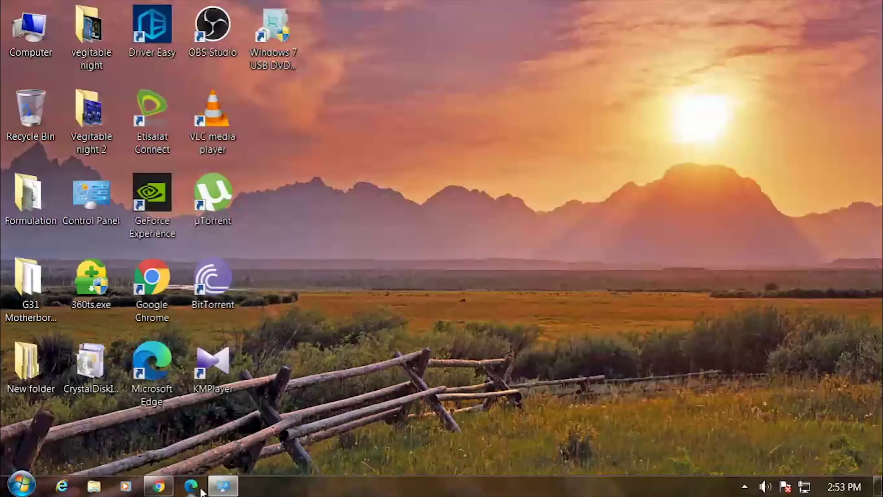
pyautogui.click(222, 487)
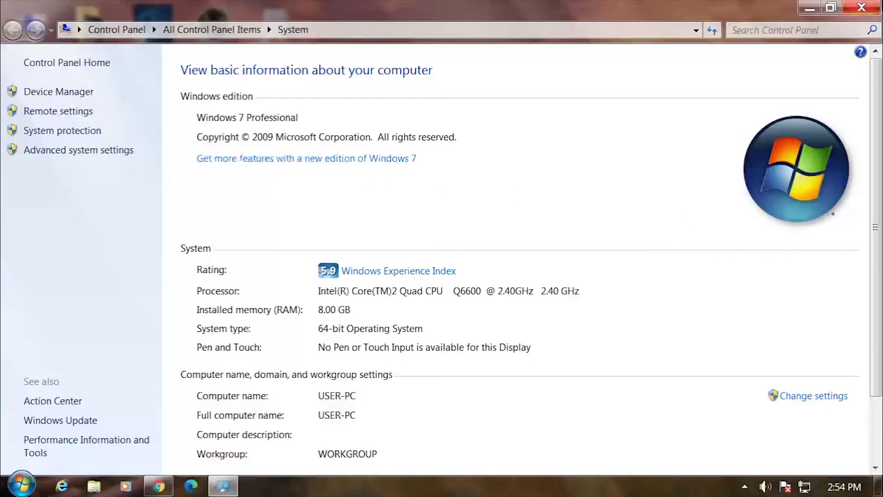
pyautogui.click(872, 6)
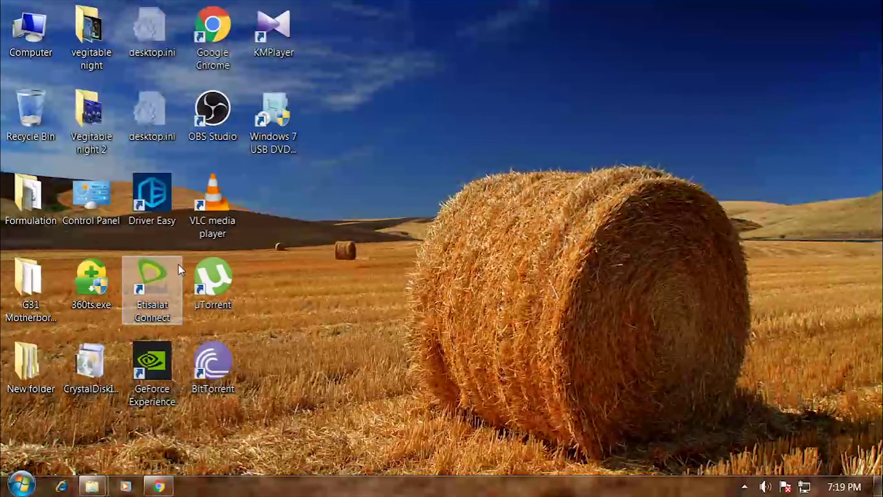
# Open Control Panel from the desktop and go to Windows Update
pyautogui.doubleClick(105, 211)
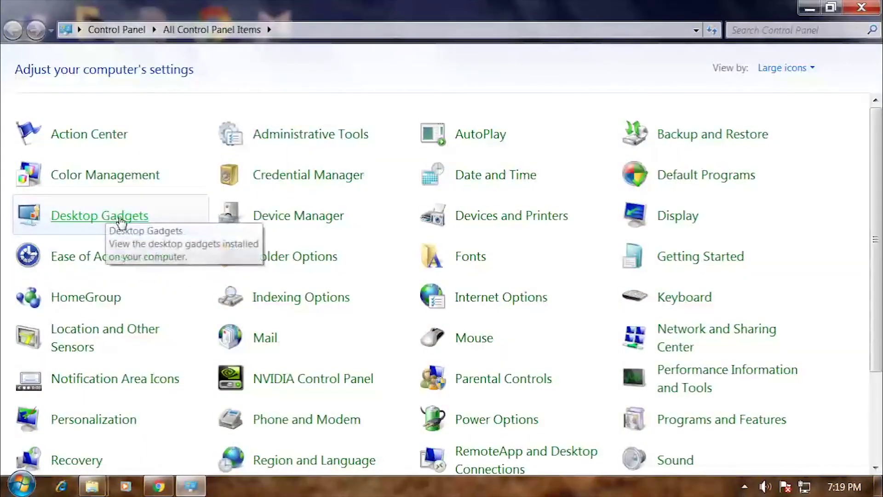
pyautogui.scroll(-3, 533, 322)
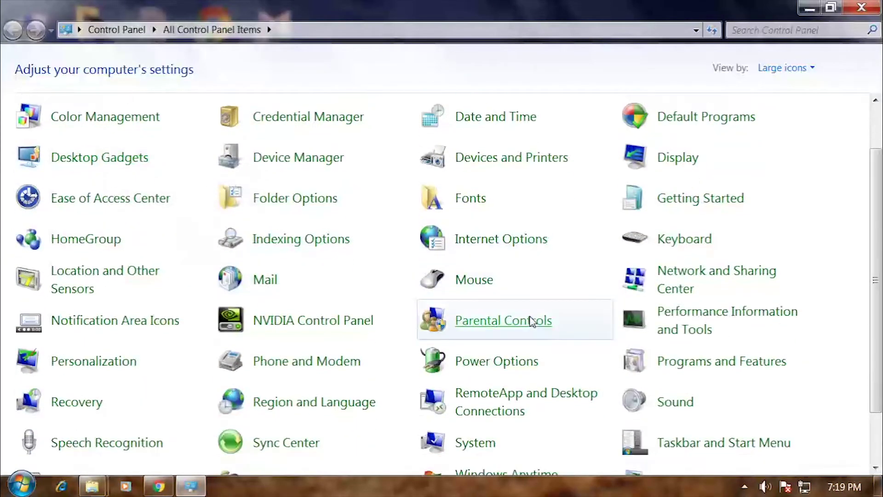
pyautogui.scroll(-1, 533, 321)
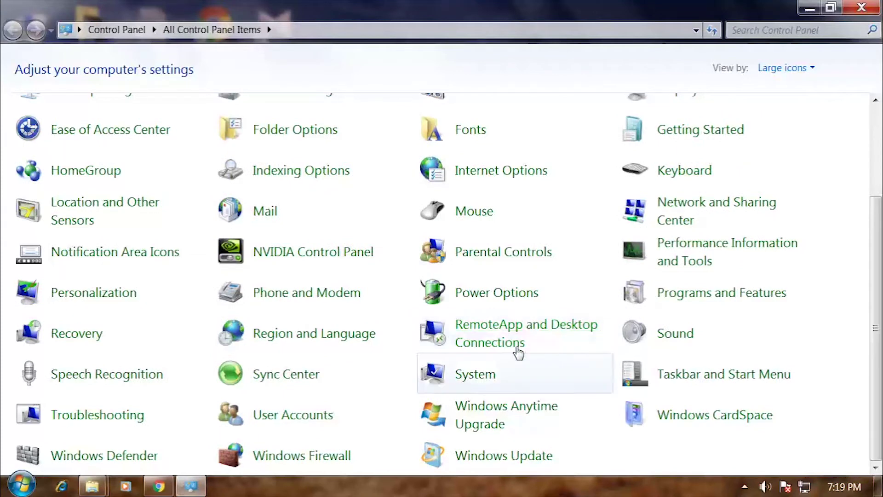
pyautogui.rightClick(489, 400)
pyautogui.click(473, 456)
pyautogui.click(473, 456)
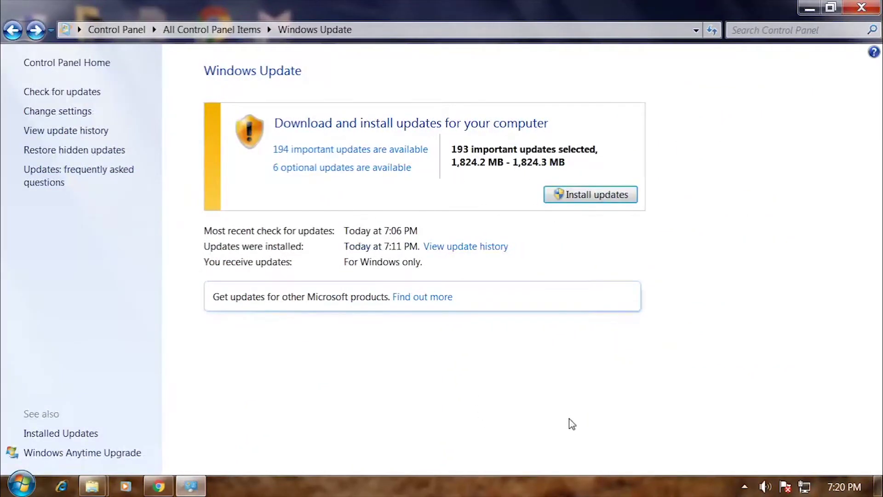
# Confirm the selected important updates, start installing them and accept the license terms of the Windows Malicious Software Removal Tool
pyautogui.click(357, 150)
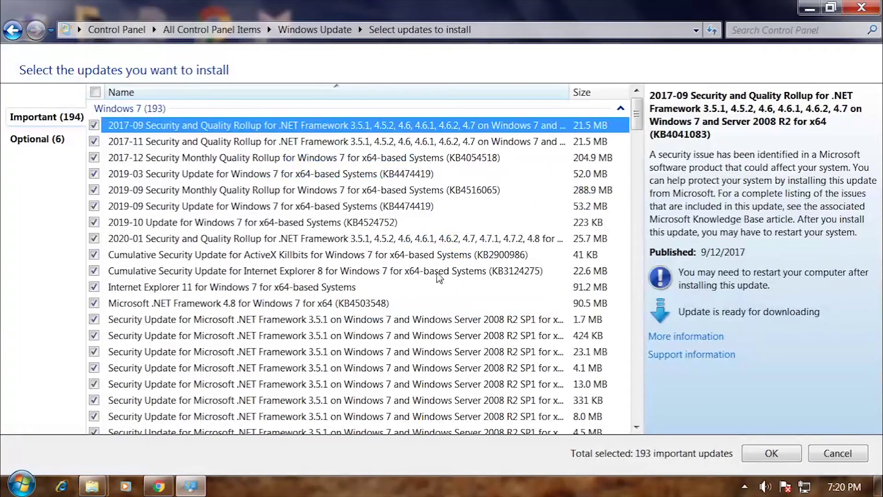
pyautogui.click(765, 457)
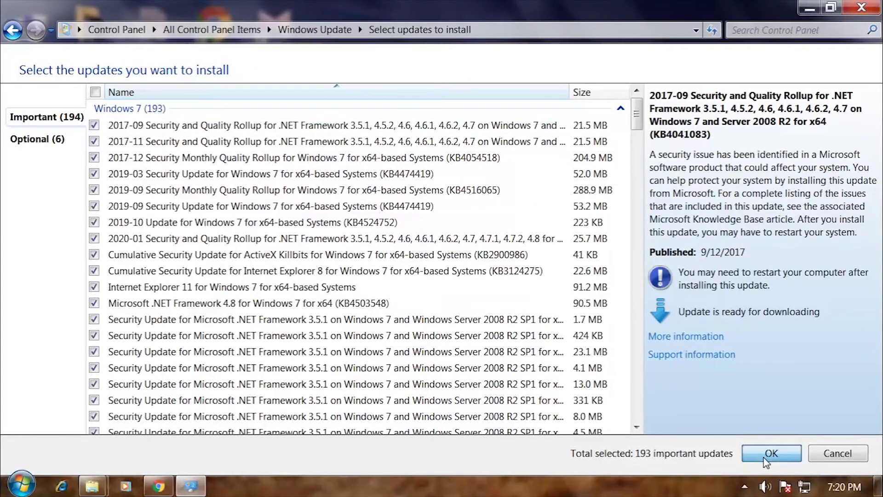
pyautogui.click(614, 197)
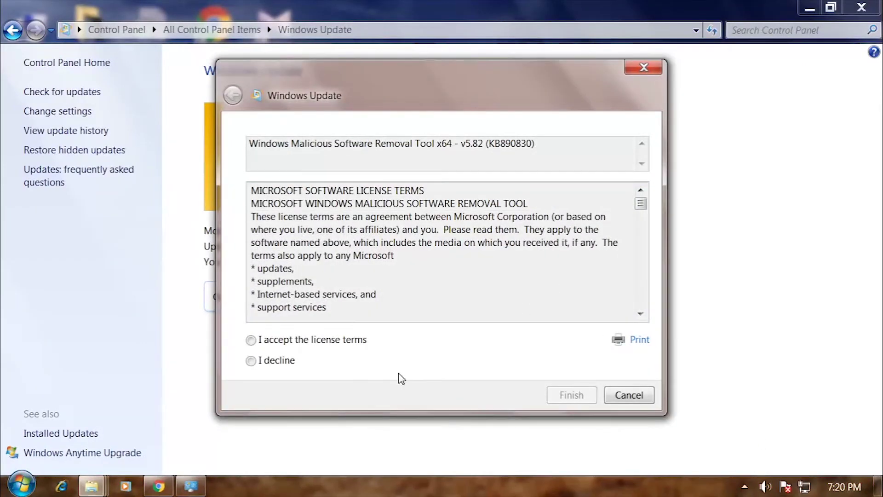
pyautogui.click(277, 343)
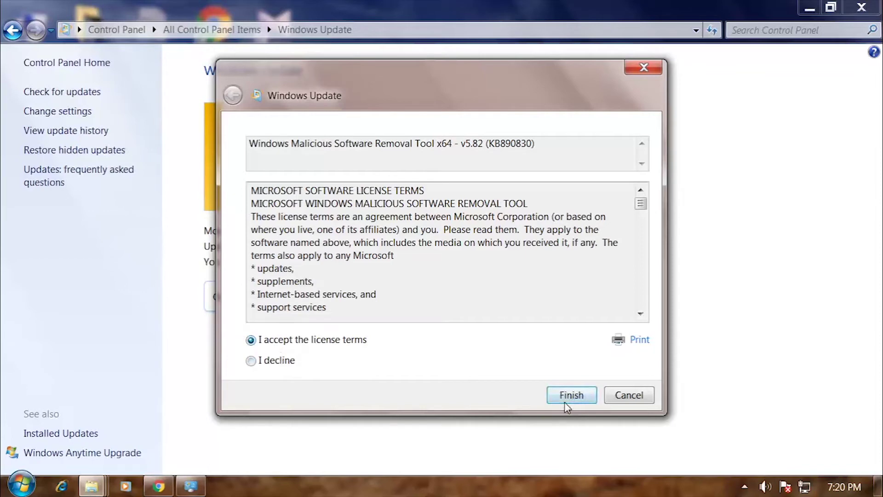
pyautogui.click(567, 405)
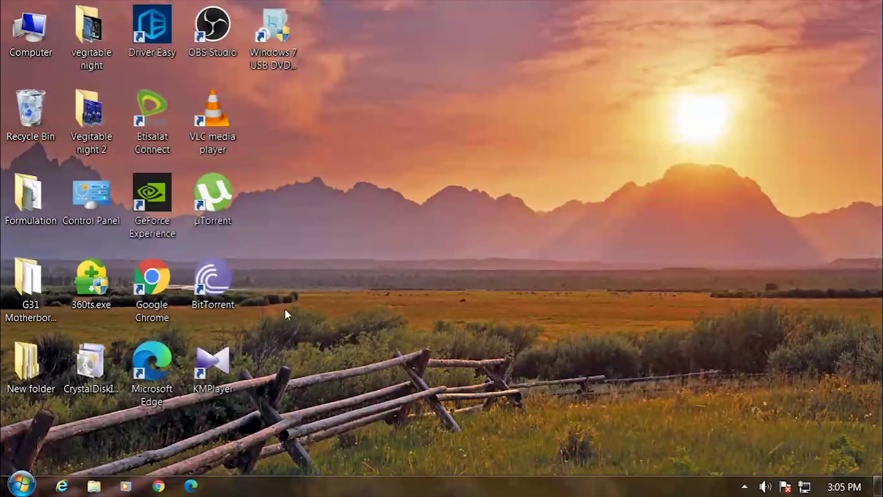
# Open the computer's properties to check the Windows edition and its service pack
pyautogui.rightClick(32, 44)
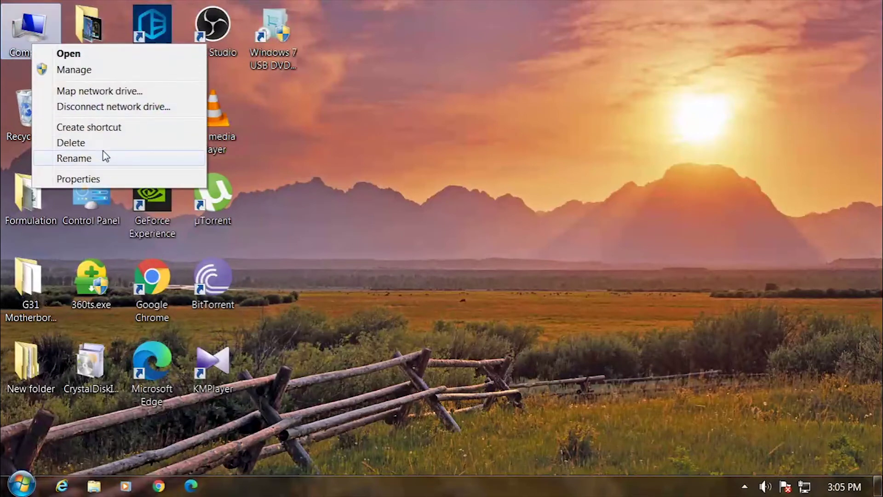
pyautogui.click(107, 180)
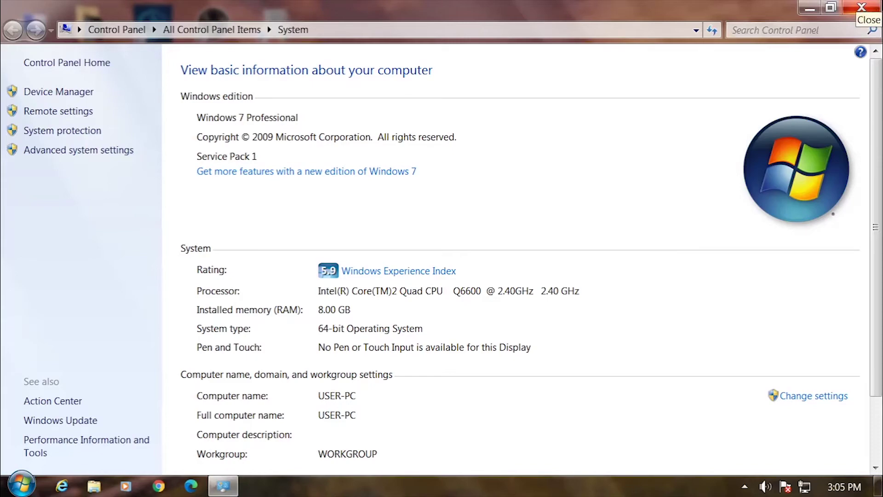
# Close the System window and launch the BT2016_R7_3146_UL_TSC installer from the Downloads folder
pyautogui.click(862, 7)
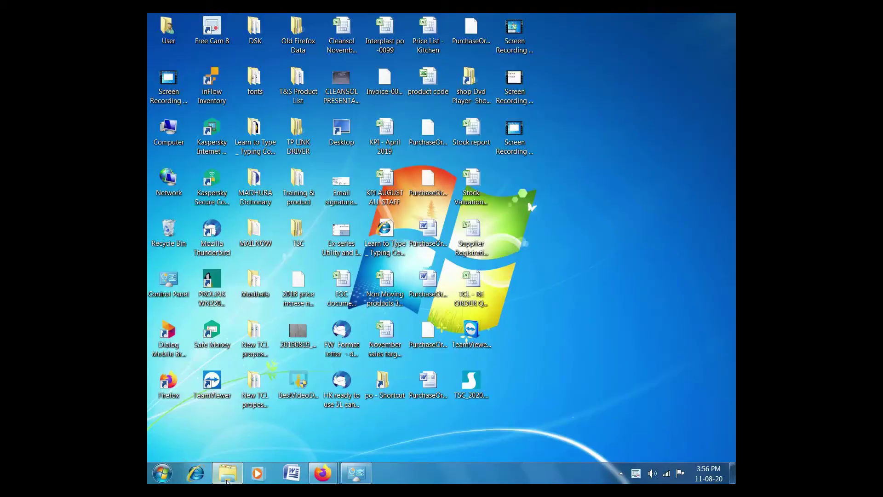
pyautogui.click(227, 479)
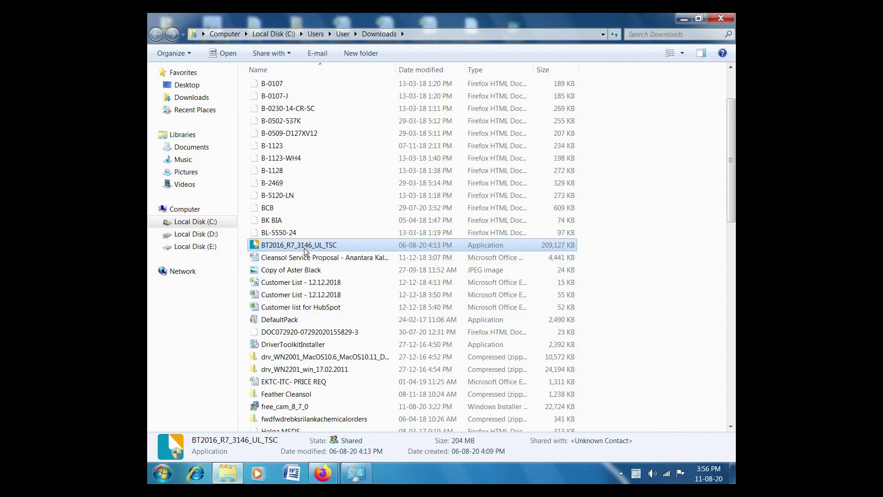
pyautogui.rightClick(304, 250)
pyautogui.click(322, 266)
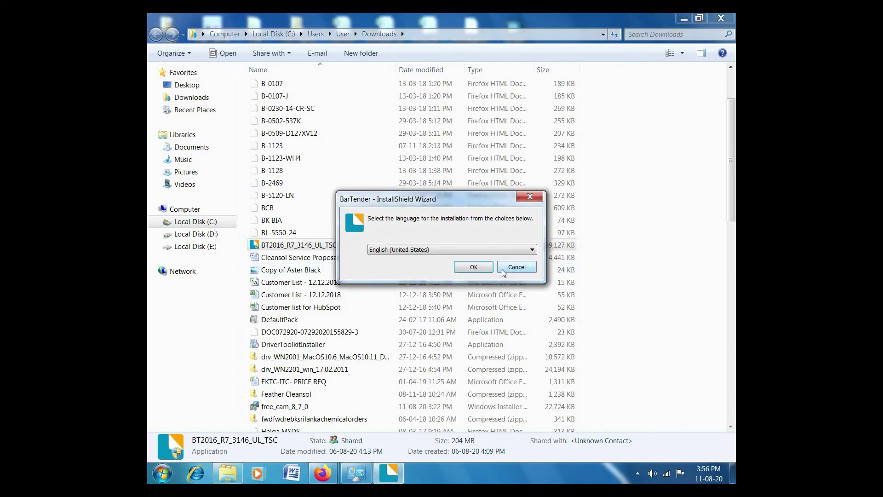
# Clear the open windows, confirm English (United States) as the installation language and start installing BarTender's required components
pyautogui.press('super+m')
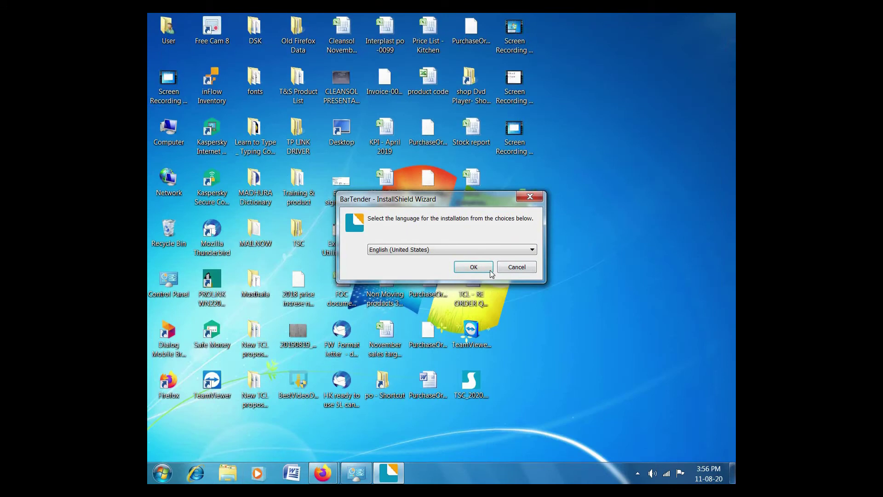
pyautogui.click(472, 270)
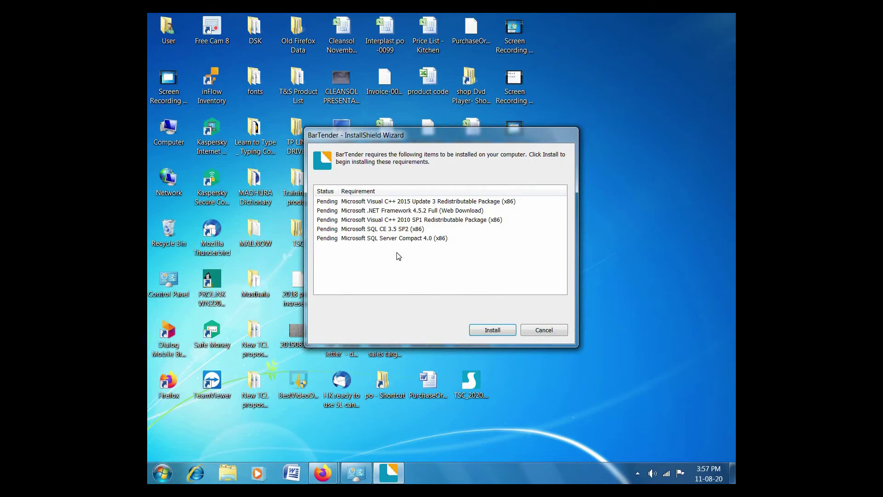
pyautogui.click(491, 333)
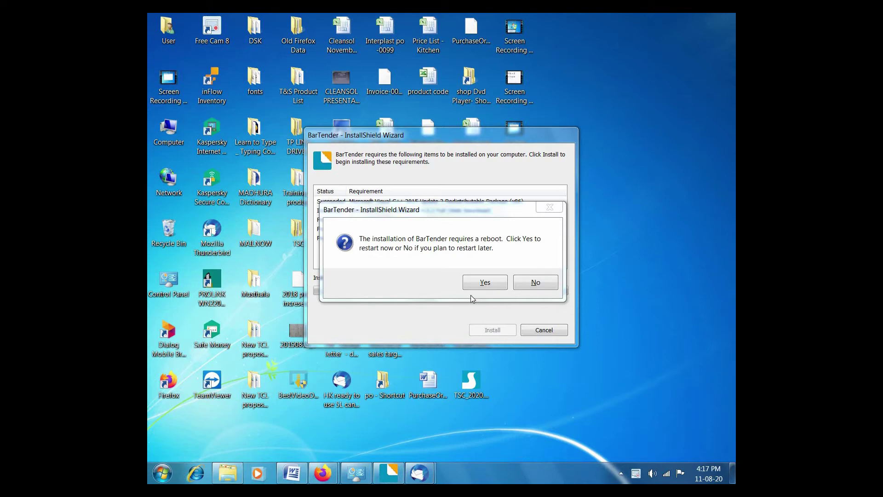
# Bring up the BarTender reboot prompt, restart the computer, and continue the resumed setup in English (United States)
pyautogui.click(391, 472)
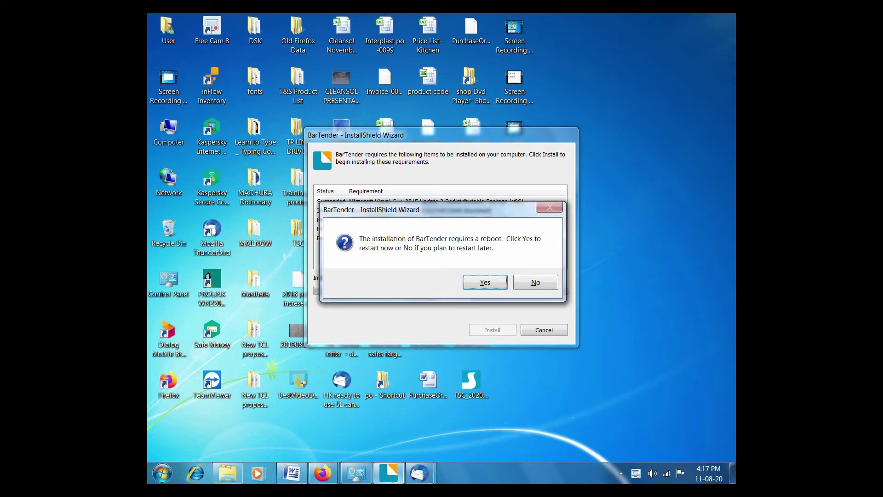
pyautogui.moveTo(390, 473)
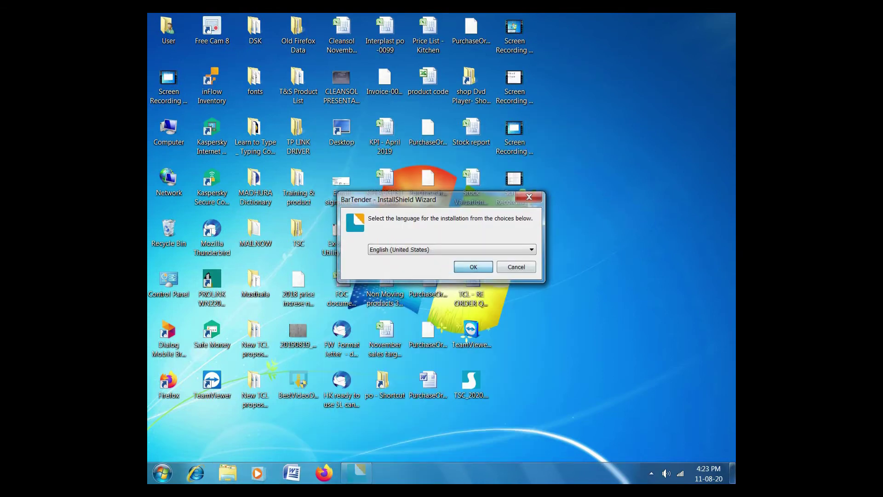
pyautogui.click(475, 265)
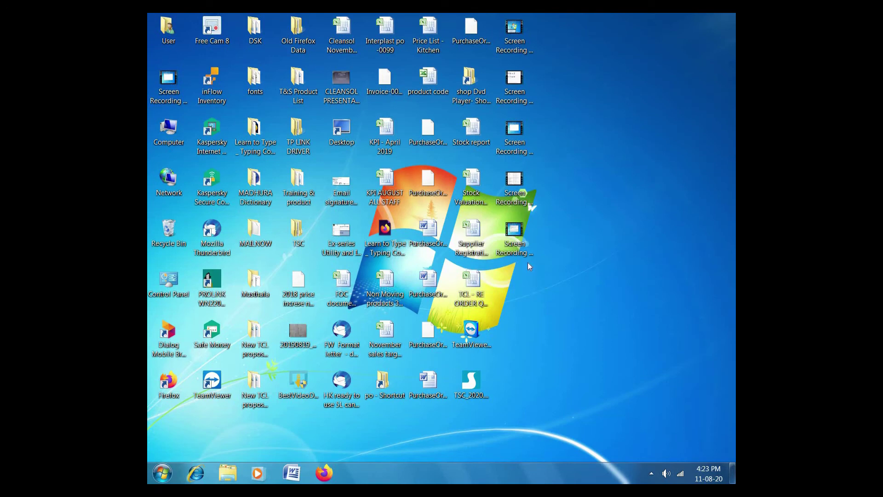
pyautogui.click(506, 330)
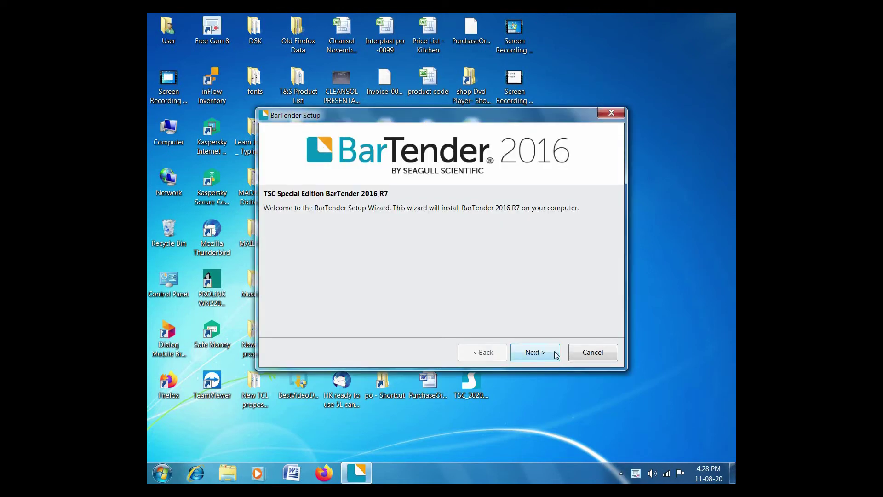
# Accept the BarTender license agreement, toggle the Sample Documents feature and start the installation in the default folder
pyautogui.click(556, 353)
pyautogui.click(317, 328)
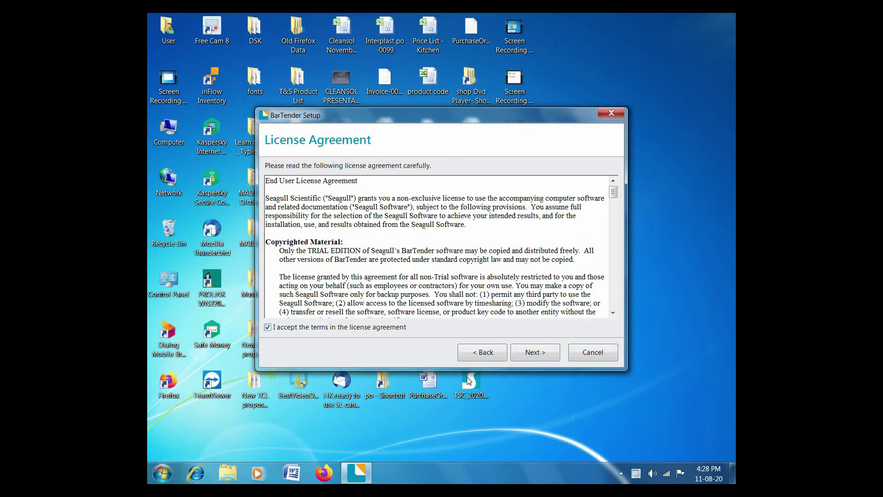
pyautogui.click(546, 352)
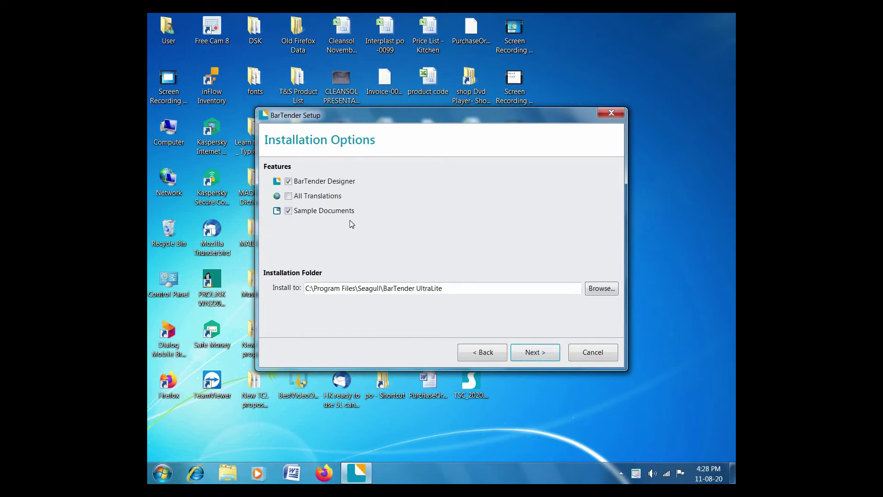
pyautogui.click(334, 212)
pyautogui.click(543, 356)
pyautogui.click(535, 352)
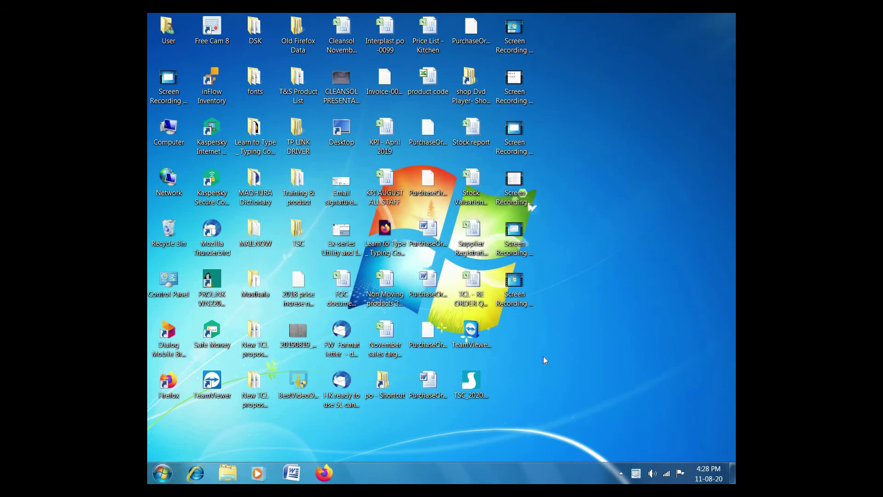
pyautogui.rightClick(635, 475)
pyautogui.click(557, 479)
pyautogui.click(621, 474)
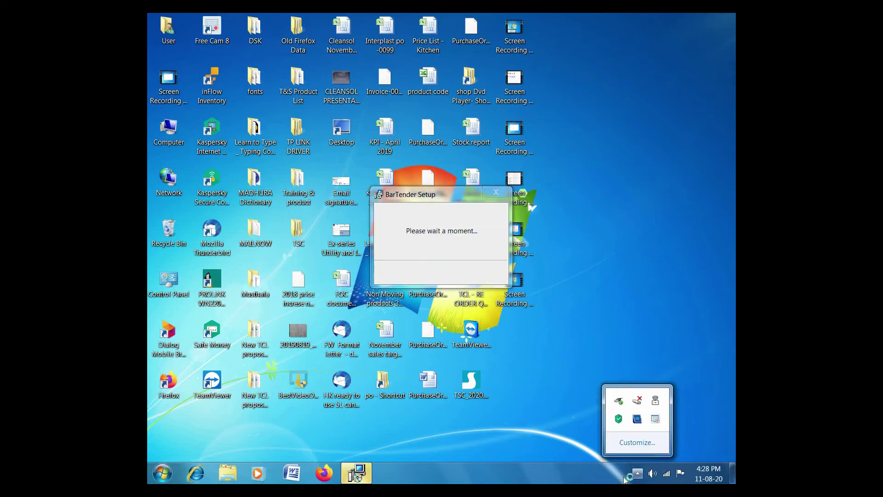
pyautogui.click(637, 474)
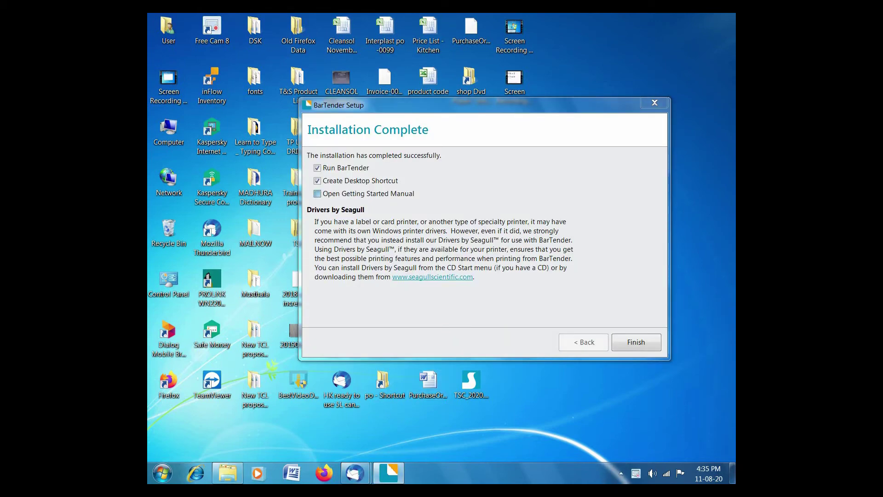
# Finish the BarTender setup with Run BarTender and Open Getting Started Manual enabled and Create Desktop Shortcut disabled
pyautogui.click(363, 193)
pyautogui.click(356, 180)
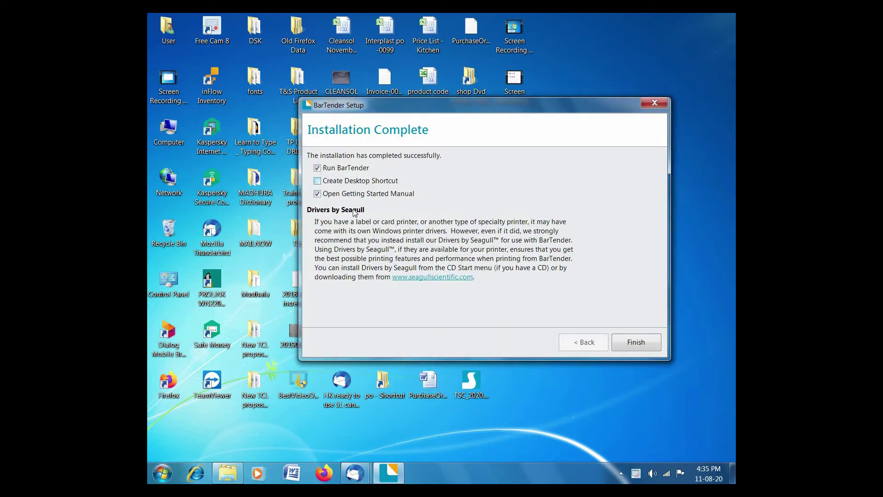
pyautogui.click(636, 342)
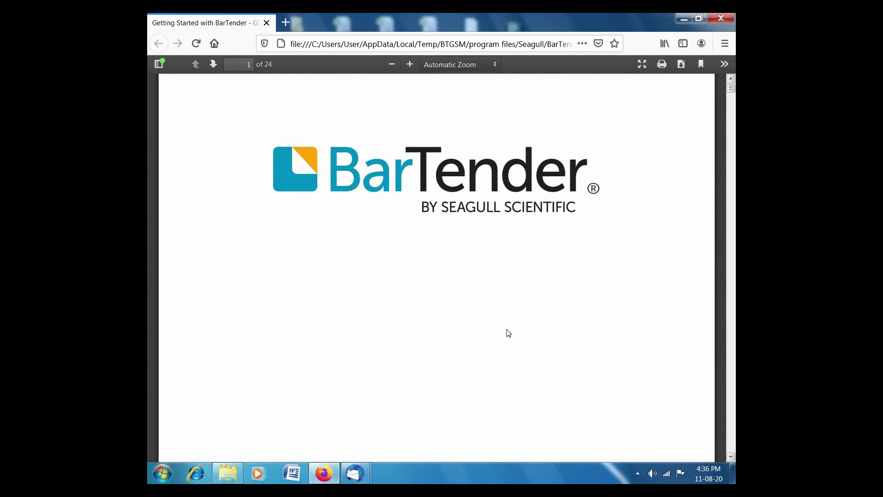
# Look through the Getting Started with BarTender manual and close it
pyautogui.scroll(-5, 626, 334)
pyautogui.scroll(-3, 547, 293)
pyautogui.click(725, 19)
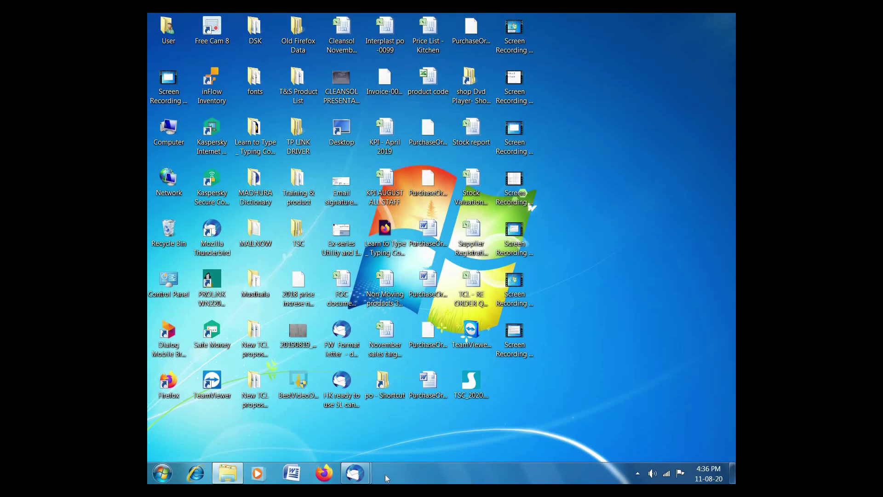
pyautogui.click(638, 474)
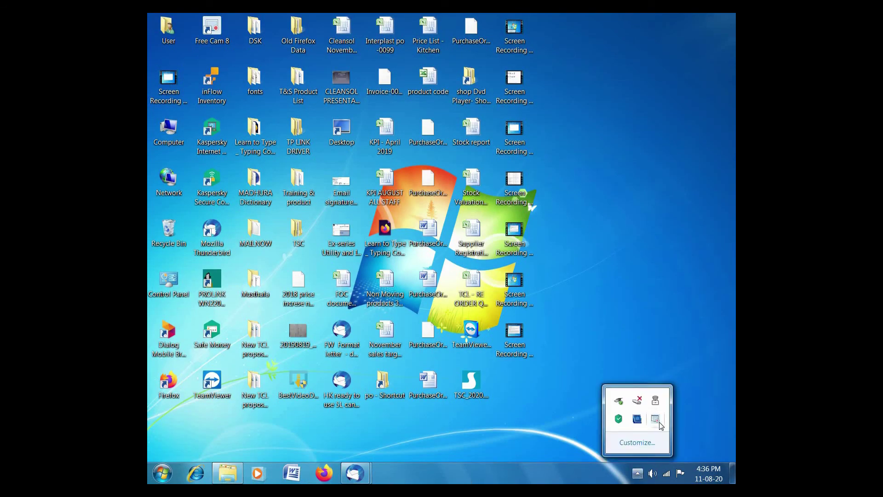
pyautogui.click(624, 472)
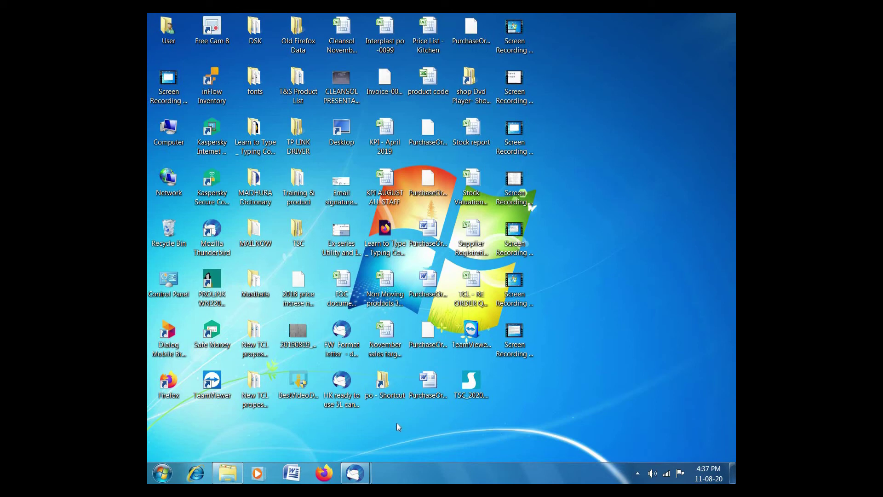
# Launch BarTender UltraLite from the installed programs
pyautogui.click(153, 481)
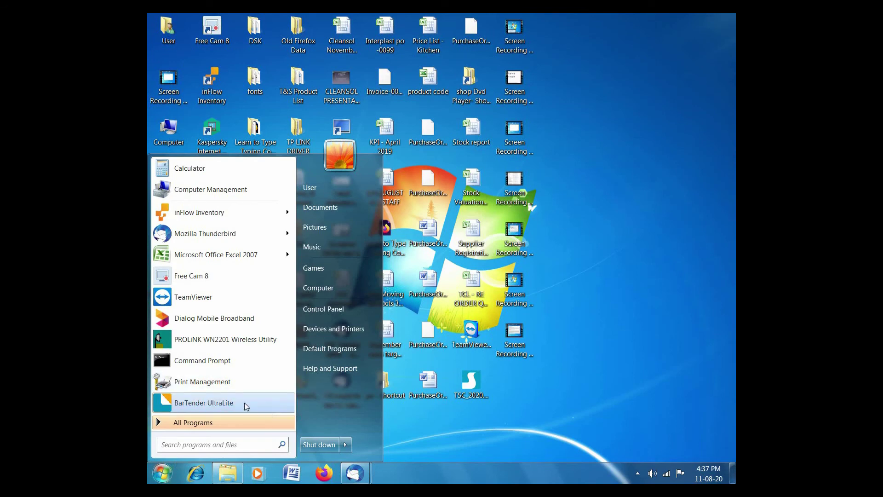
pyautogui.click(638, 474)
pyautogui.click(638, 474)
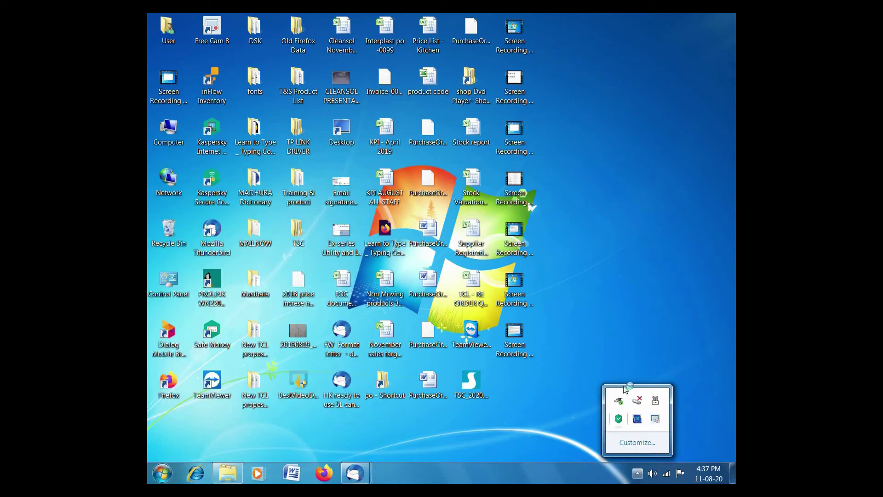
pyautogui.click(629, 363)
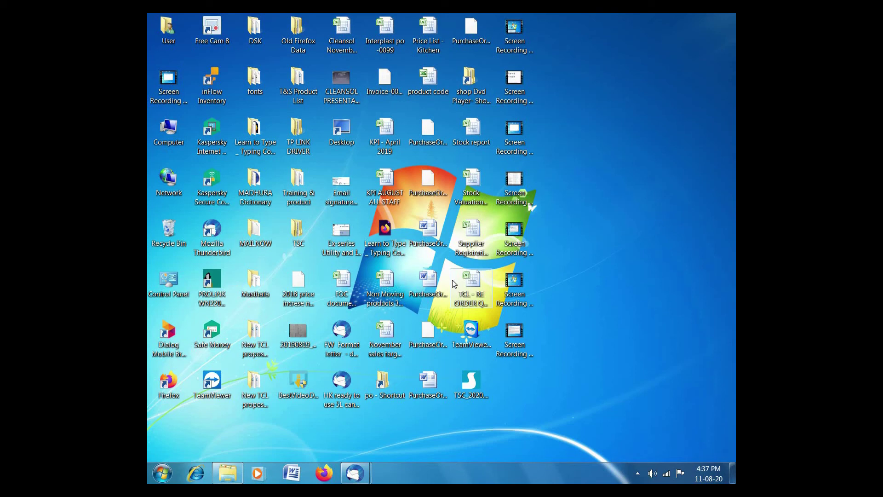
pyautogui.doubleClick(454, 283)
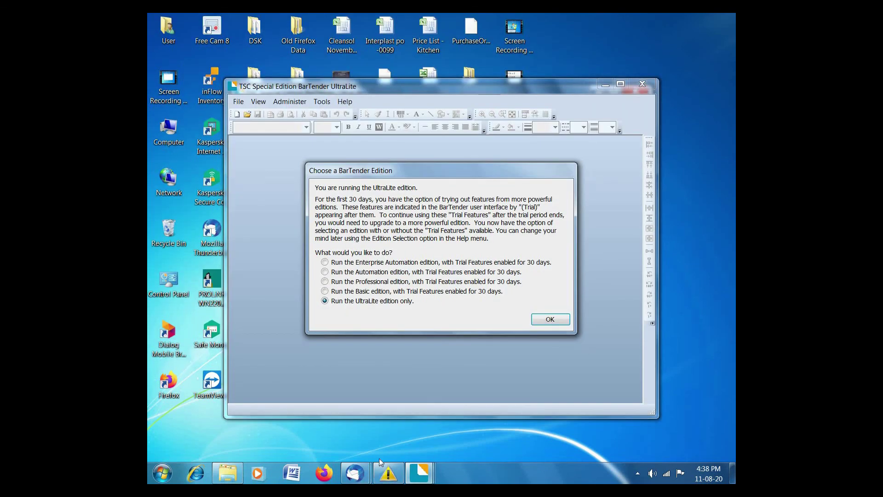
# Choose to run the UltraLite edition only and create a new BarTender document from a blank template
pyautogui.click(553, 316)
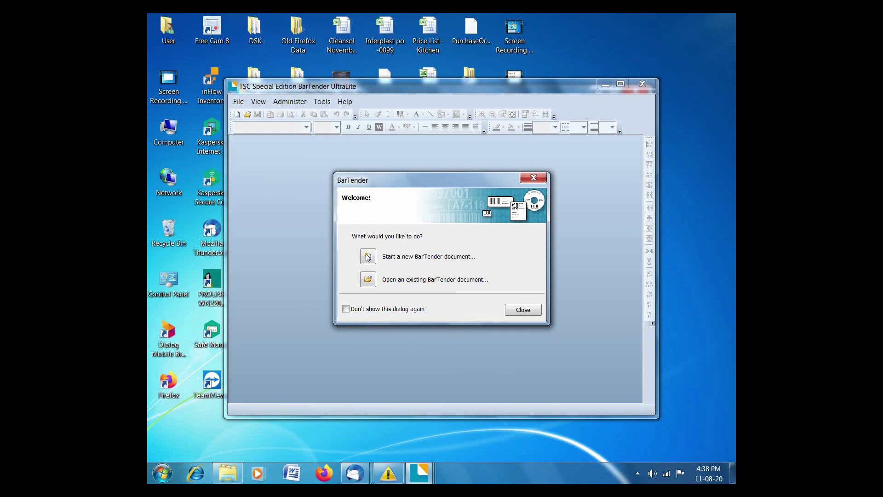
pyautogui.click(374, 261)
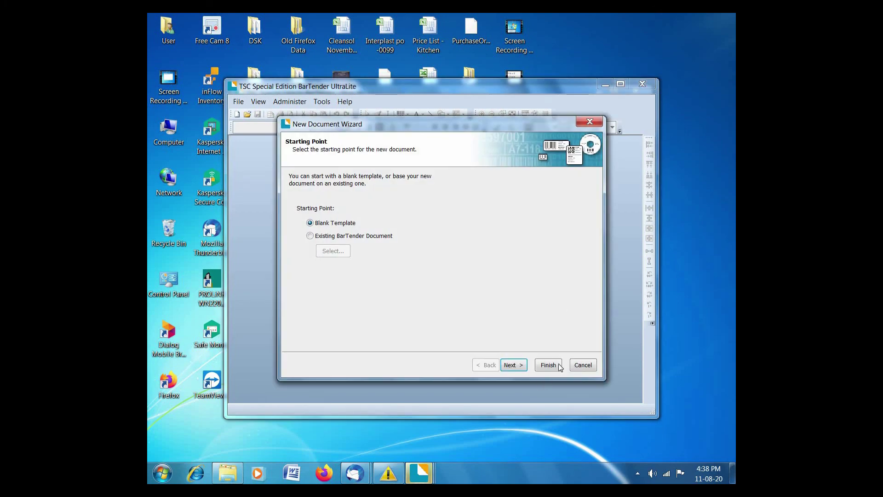
pyautogui.click(550, 365)
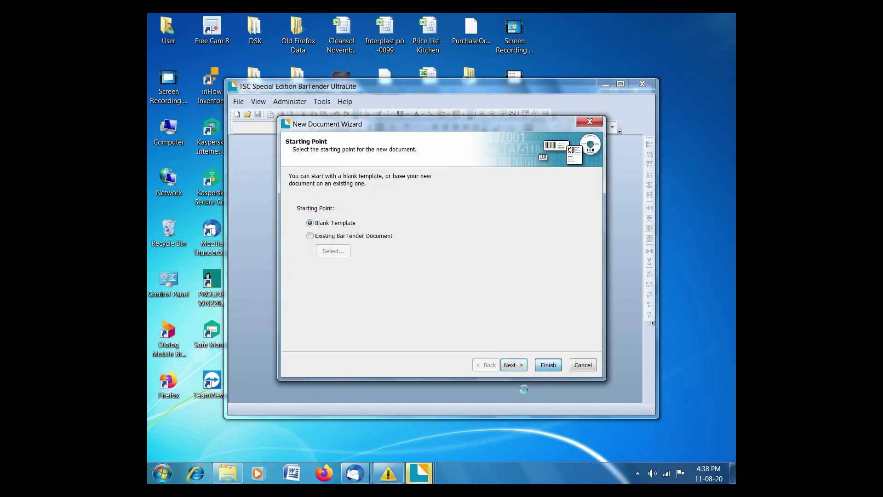
# Answer the Windows performance prompt by keeping the current color scheme and not showing the message again
pyautogui.moveTo(402, 473)
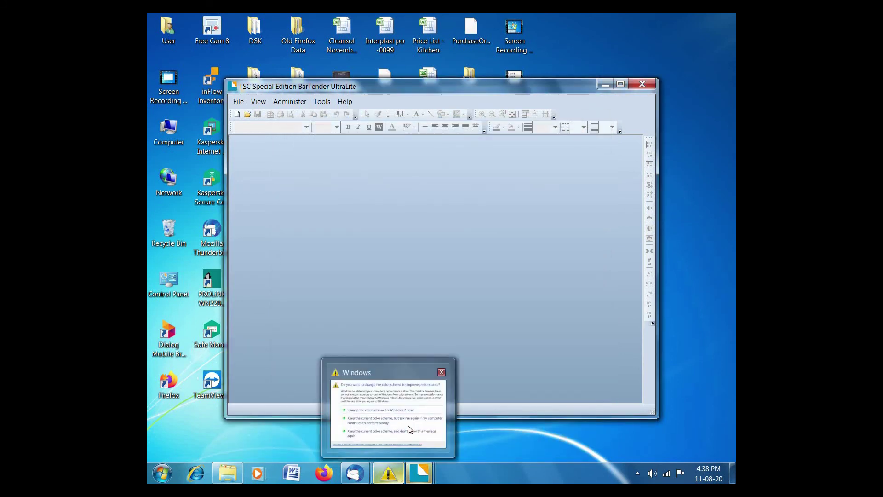
pyautogui.click(410, 429)
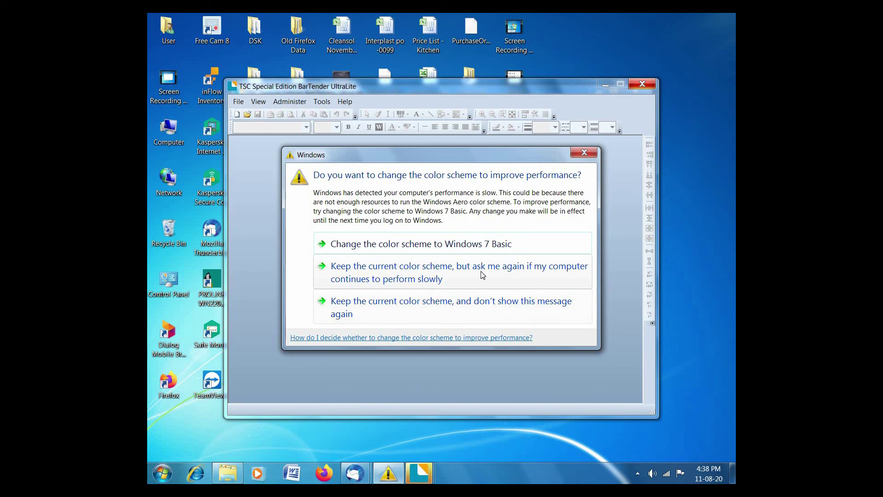
pyautogui.click(501, 314)
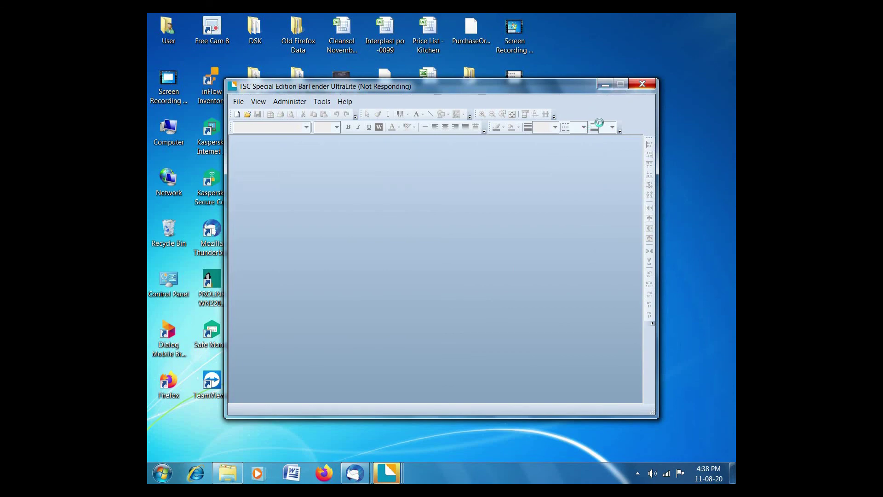
# Switch to another BarTender window, run the UltraLite edition only and create a blank-template document there
pyautogui.moveTo(394, 482)
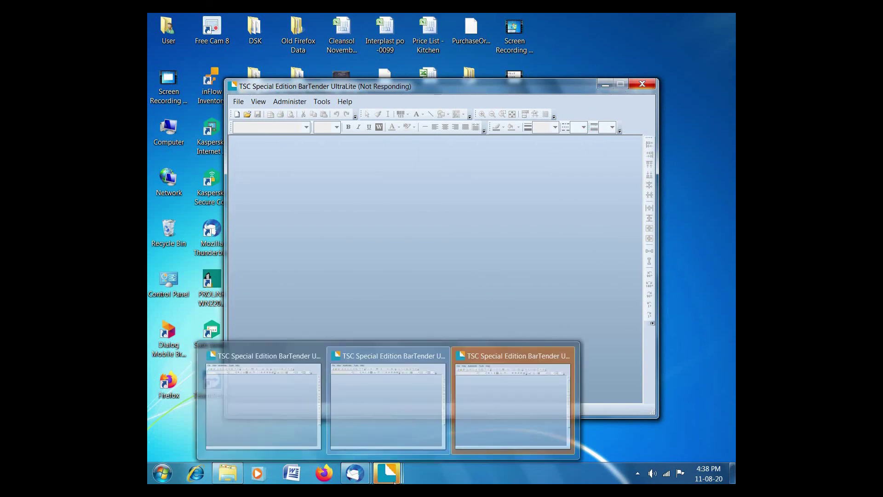
pyautogui.click(417, 385)
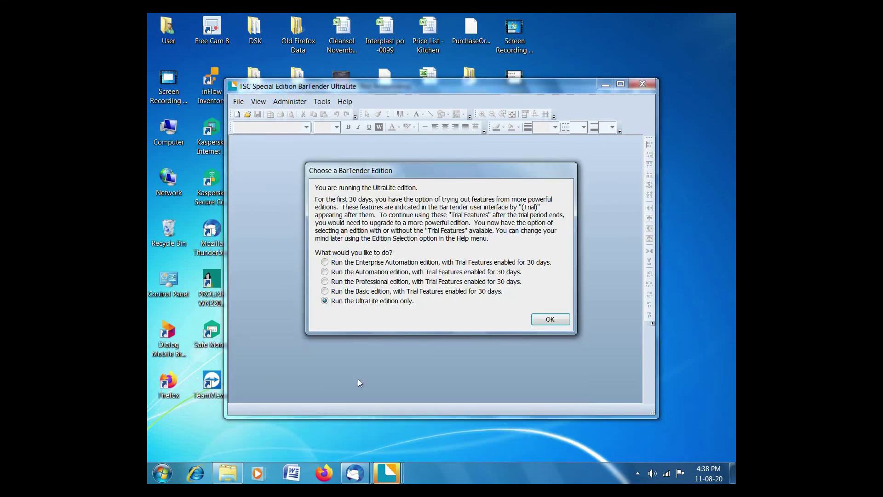
pyautogui.click(552, 320)
pyautogui.click(371, 259)
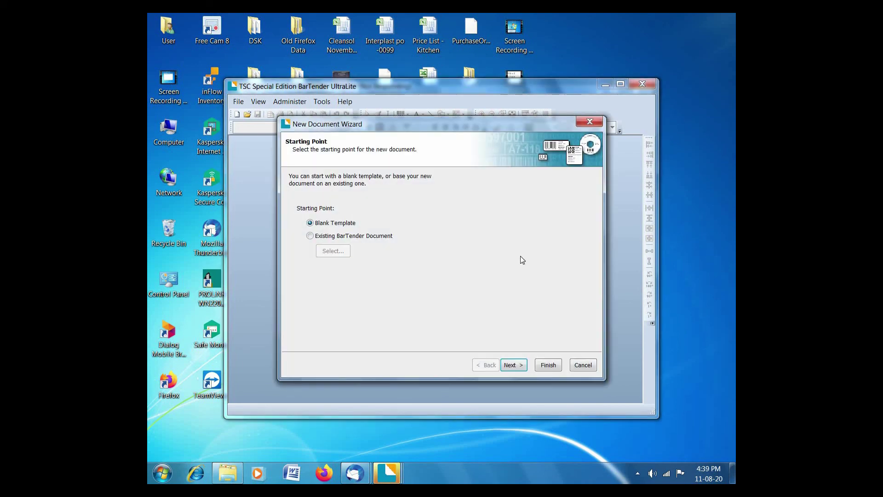
pyautogui.click(555, 364)
# Bring up the remaining BarTender window, keep the UltraLite edition only and complete a new document from the blank template
pyautogui.moveTo(375, 478)
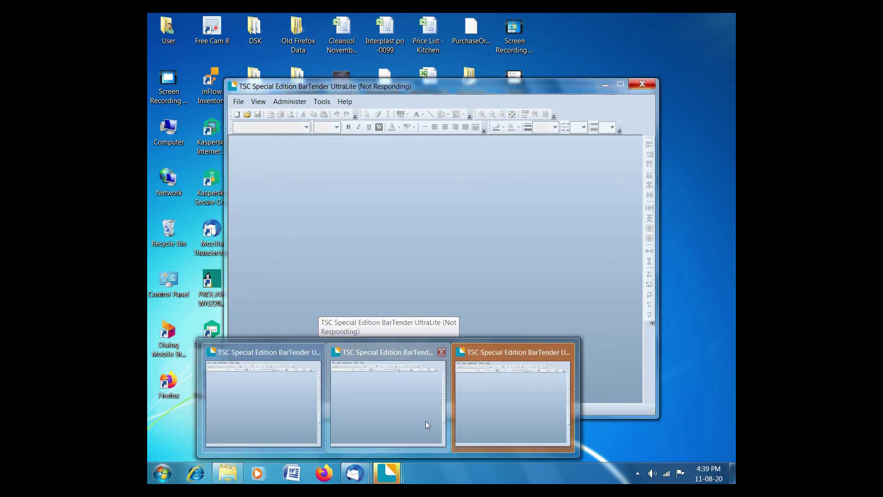
pyautogui.click(426, 421)
pyautogui.moveTo(399, 469)
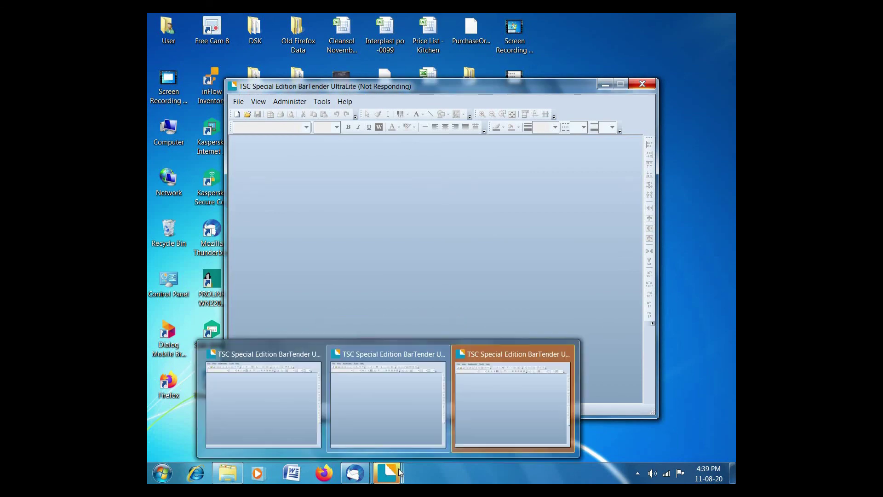
pyautogui.click(489, 383)
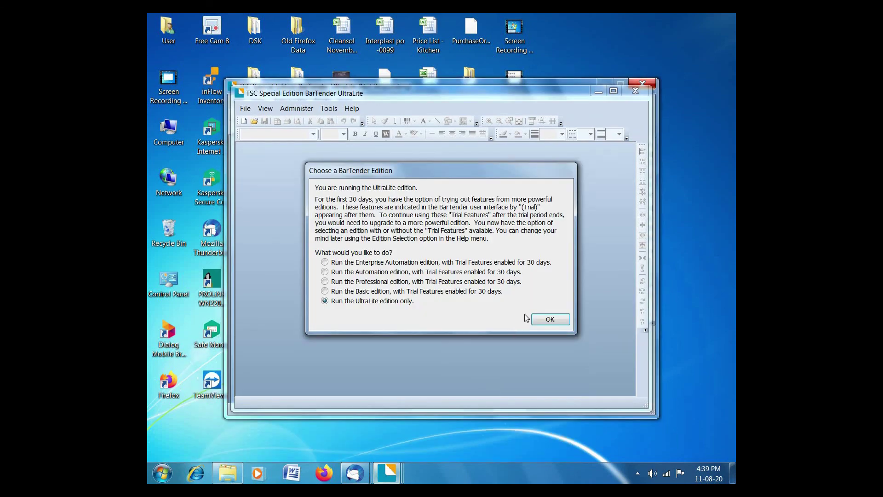
pyautogui.click(555, 320)
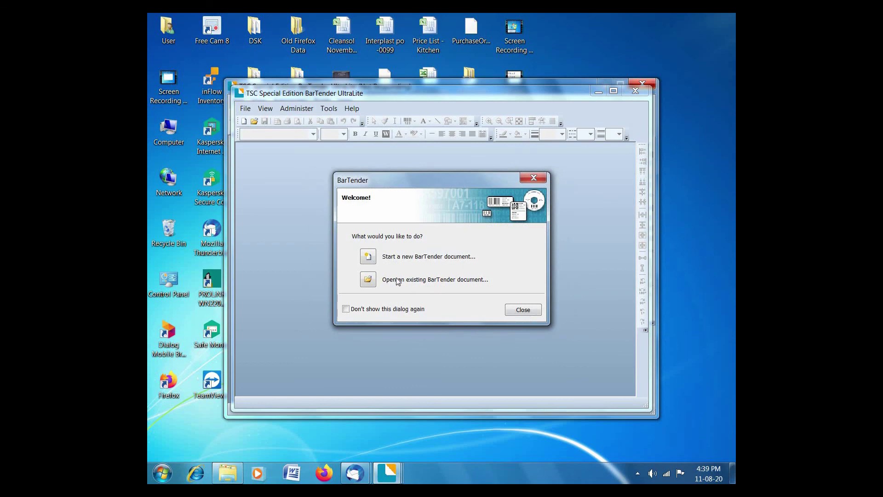
pyautogui.click(511, 311)
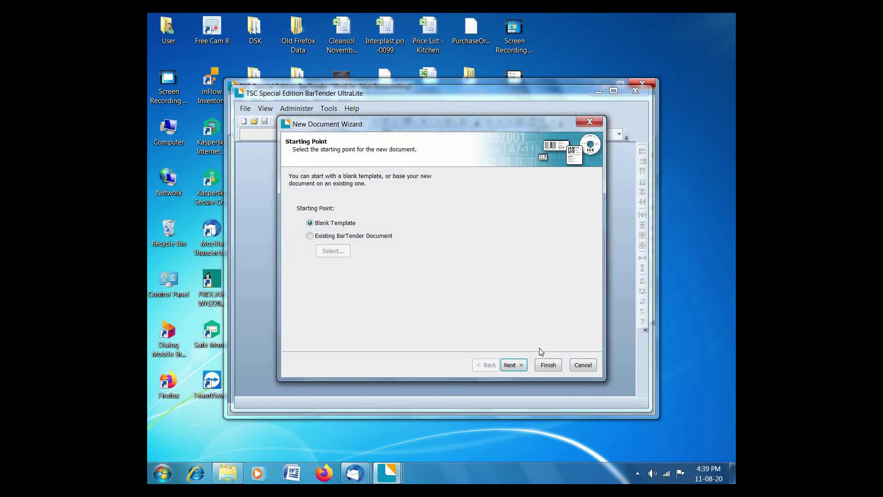
pyautogui.click(552, 370)
# Switch to the BarTender window containing Document1.btw, maximize it and view the ruler's unit and snap options without changing them
pyautogui.moveTo(398, 479)
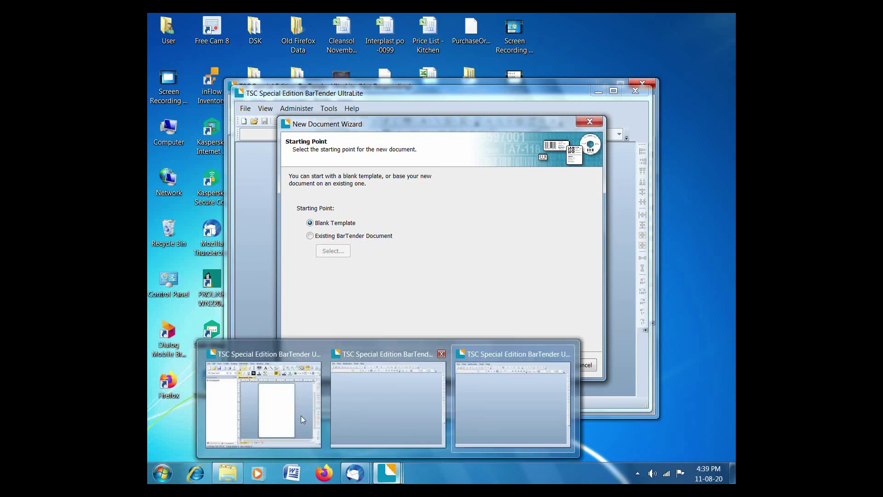
pyautogui.click(289, 412)
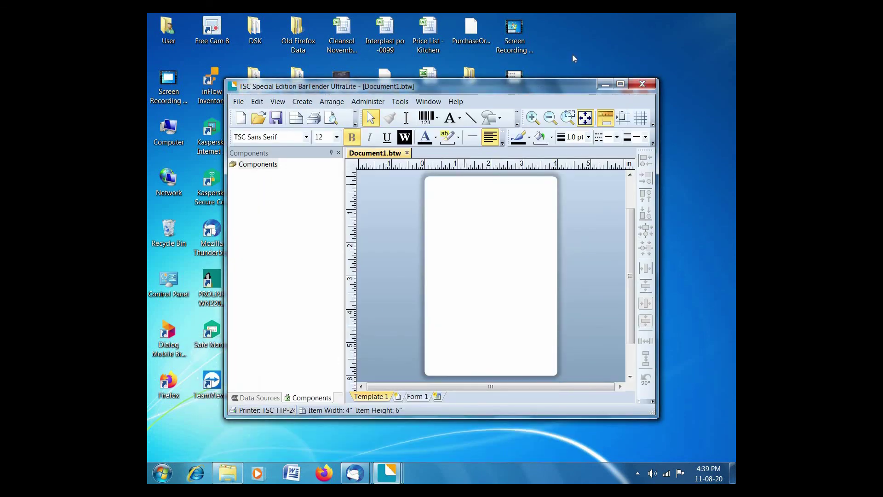
pyautogui.click(620, 85)
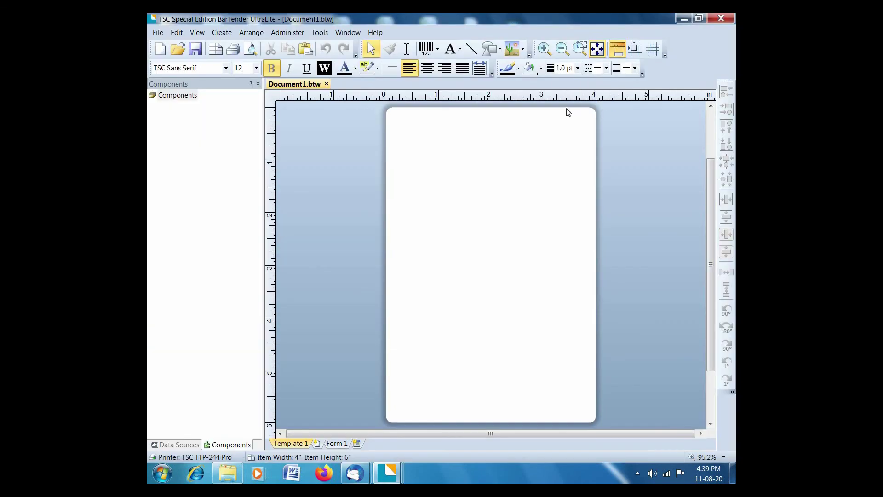
pyautogui.rightClick(561, 98)
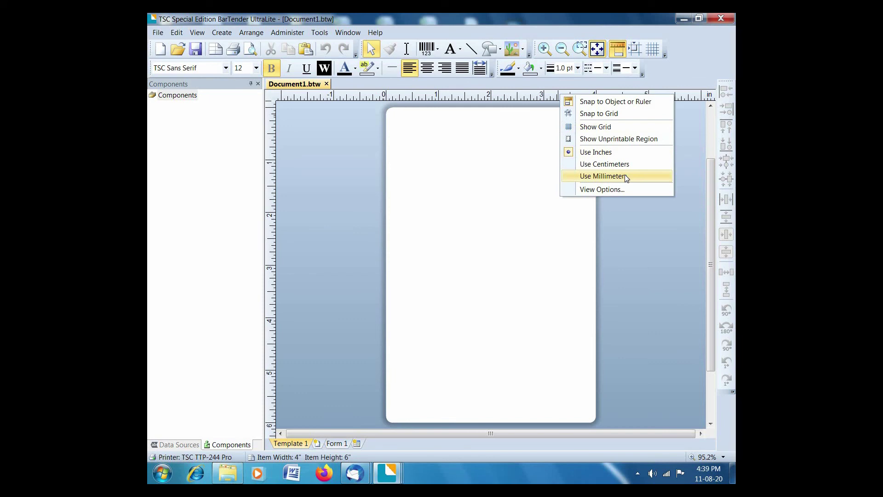
pyautogui.click(622, 239)
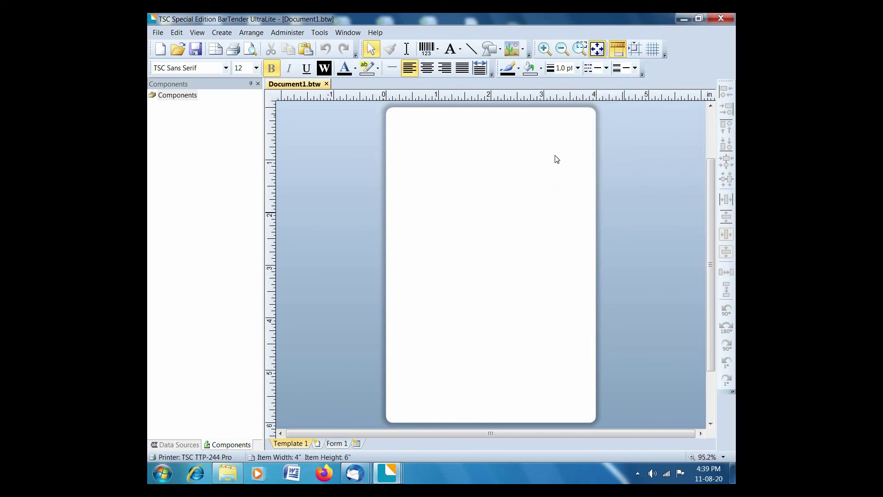
# Display the BarTender program information and examine the edition, version and operating system details
pyautogui.click(376, 33)
pyautogui.click(418, 144)
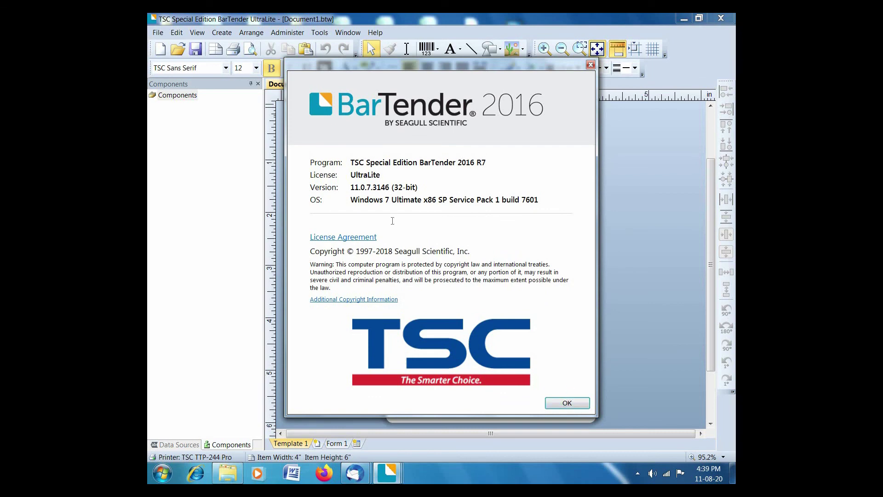
pyautogui.moveTo(351, 200); pyautogui.dragTo(477, 201)
pyautogui.click(543, 206)
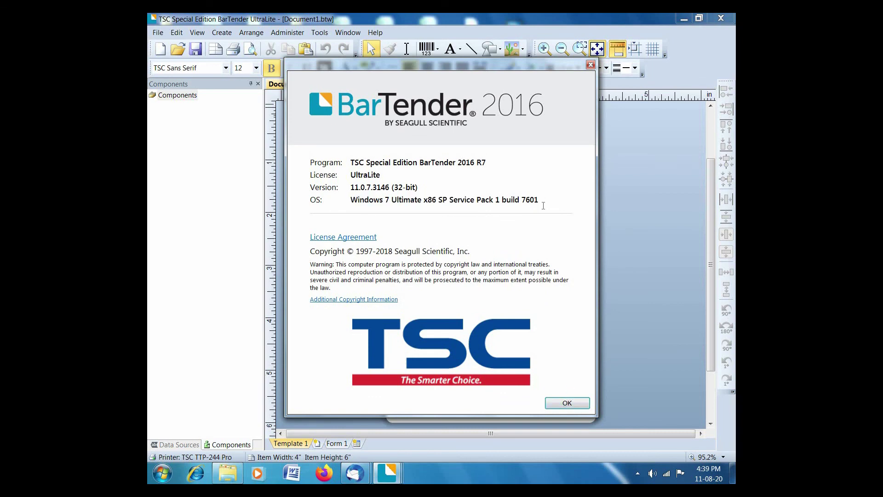